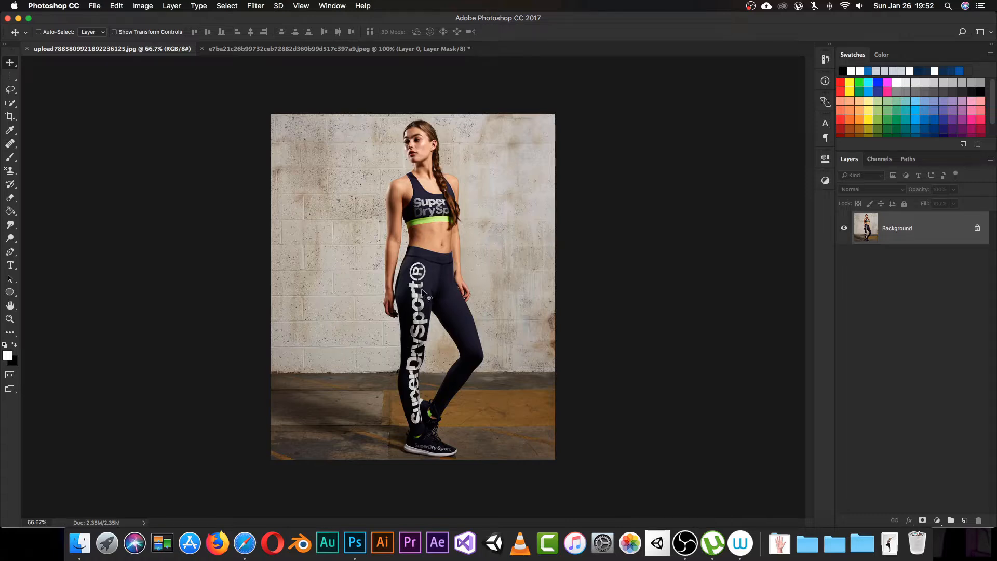
pyautogui.press('super+plus')
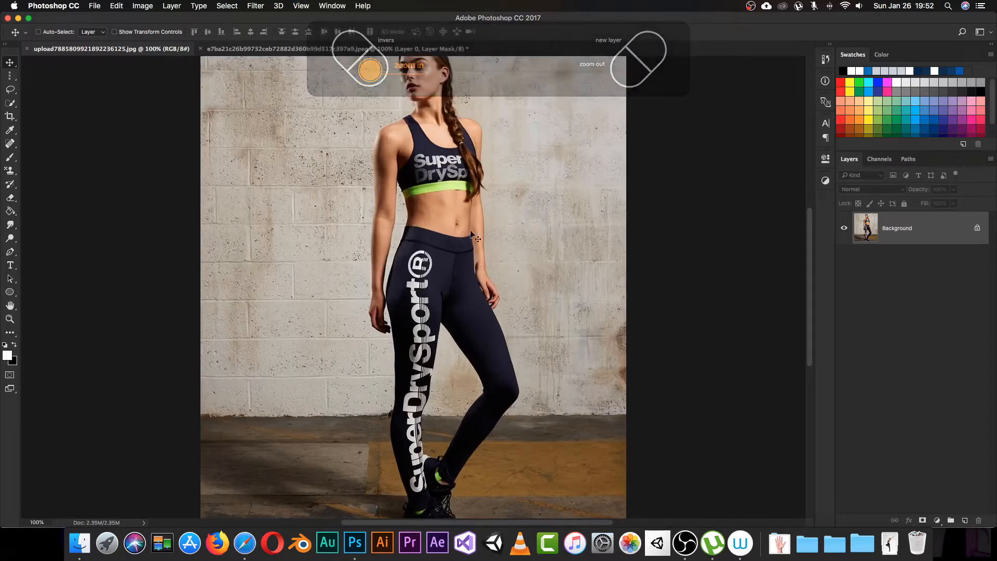
pyautogui.moveTo(467, 215); pyautogui.dragTo(465, 264)
pyautogui.scroll(-5, 465, 264)
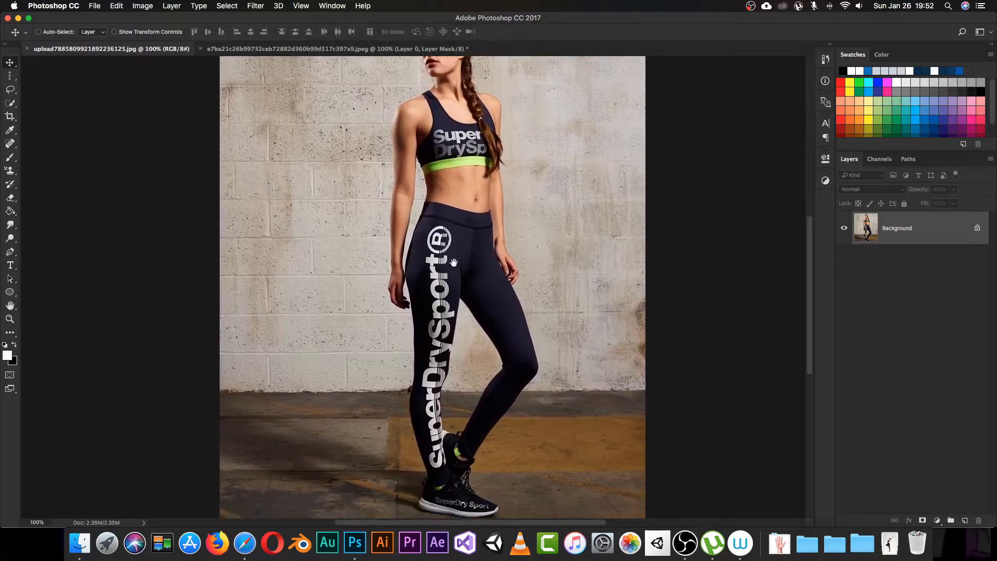
pyautogui.scroll(3, 455, 235)
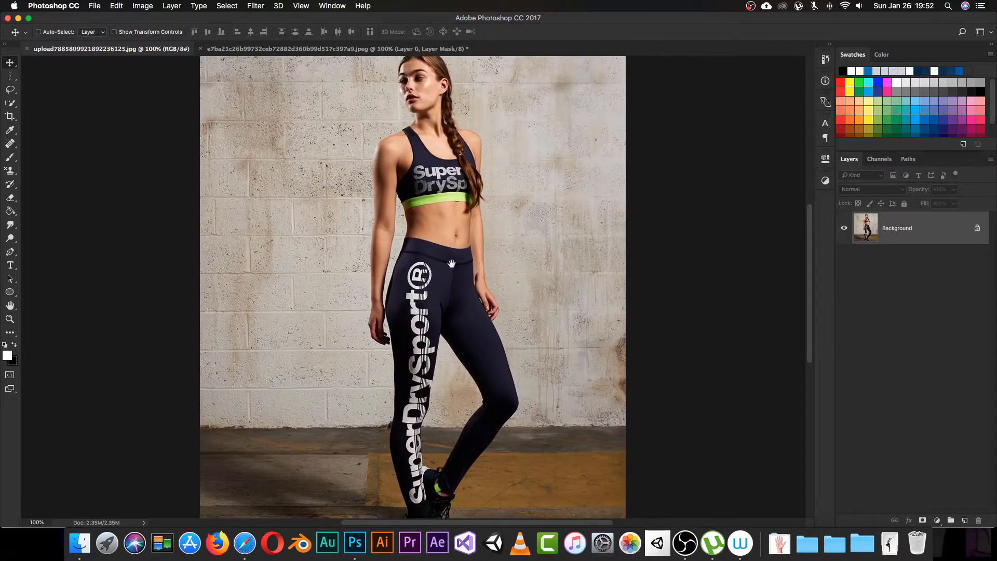
pyautogui.scroll(-3, 456, 260)
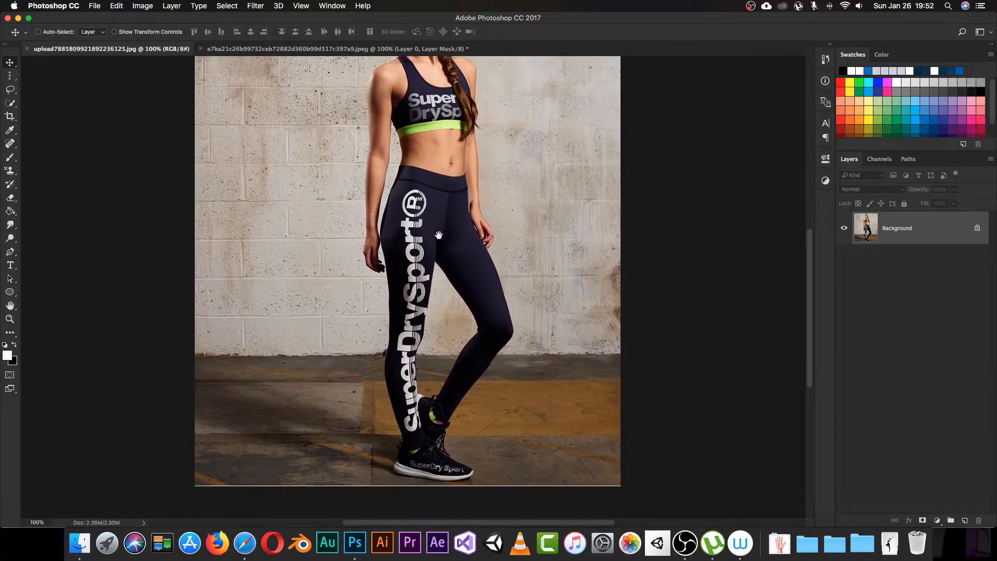
pyautogui.scroll(4, 429, 245)
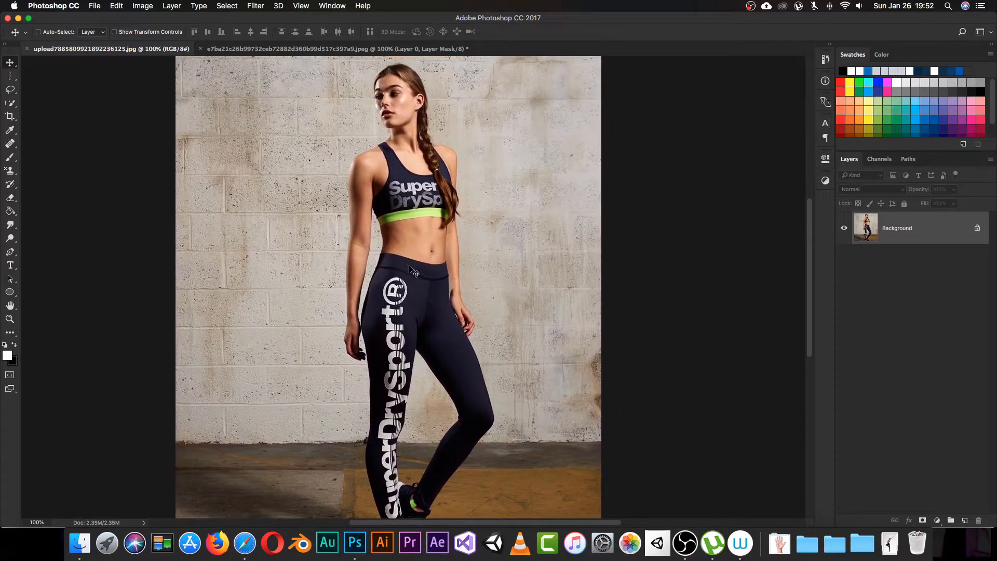
# Use the Quick Selection tool to select the woman's head, torso, both arms and upper legs
pyautogui.press('w')
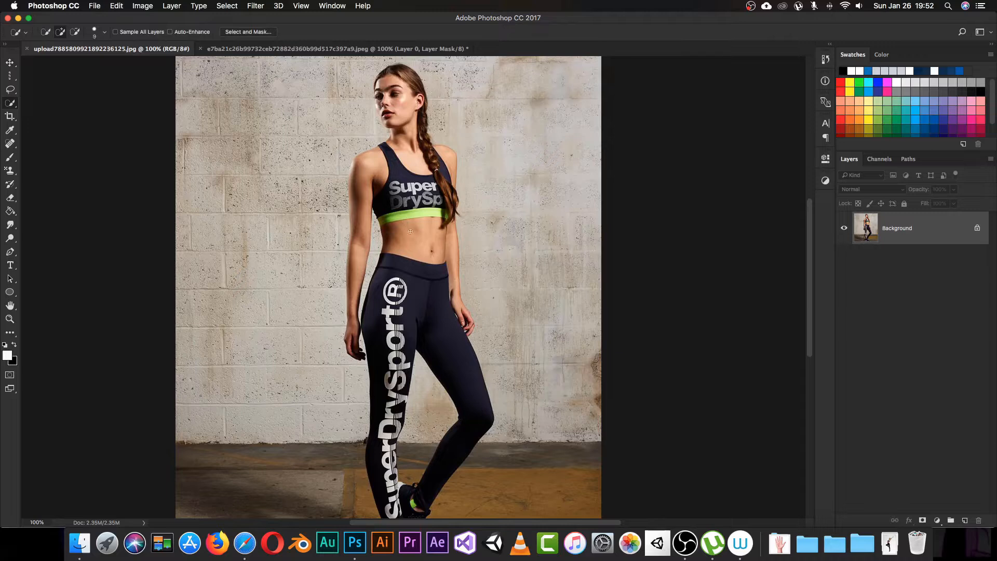
pyautogui.moveTo(410, 231)
pyautogui.mouseDown()
pyautogui.moveTo(433, 218)
pyautogui.moveTo(395, 146)
pyautogui.moveTo(404, 82)
pyautogui.moveTo(385, 115)
pyautogui.mouseUp()
pyautogui.moveTo(435, 183)
pyautogui.mouseDown()
pyautogui.moveTo(453, 161)
pyautogui.moveTo(437, 156)
pyautogui.moveTo(366, 169)
pyautogui.mouseUp()
pyautogui.moveTo(361, 210); pyautogui.dragTo(354, 303)
pyautogui.click(452, 235)
pyautogui.moveTo(452, 235); pyautogui.dragTo(467, 324)
pyautogui.click(383, 343)
# Extend the selection over the lower legs and shoes, and subtract the floor showing between the legs
pyautogui.scroll(-3, 383, 342)
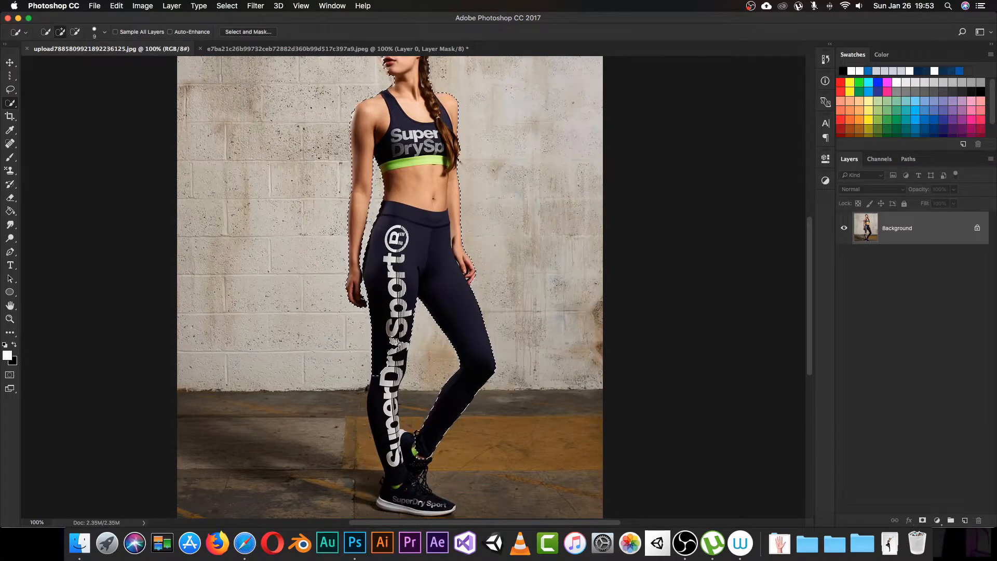
pyautogui.scroll(-4, 400, 277)
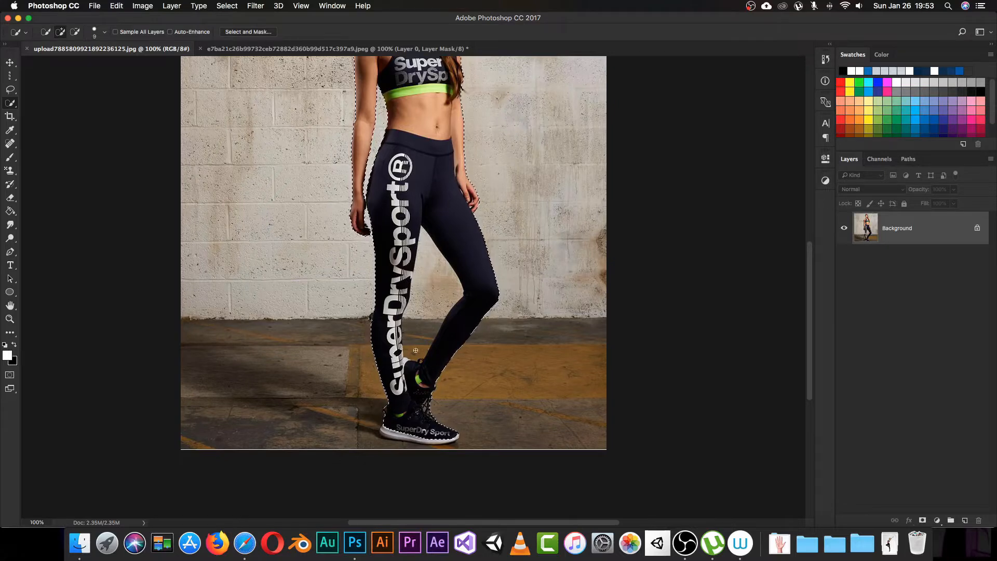
pyautogui.press('alt')
pyautogui.scroll(5, 454, 275)
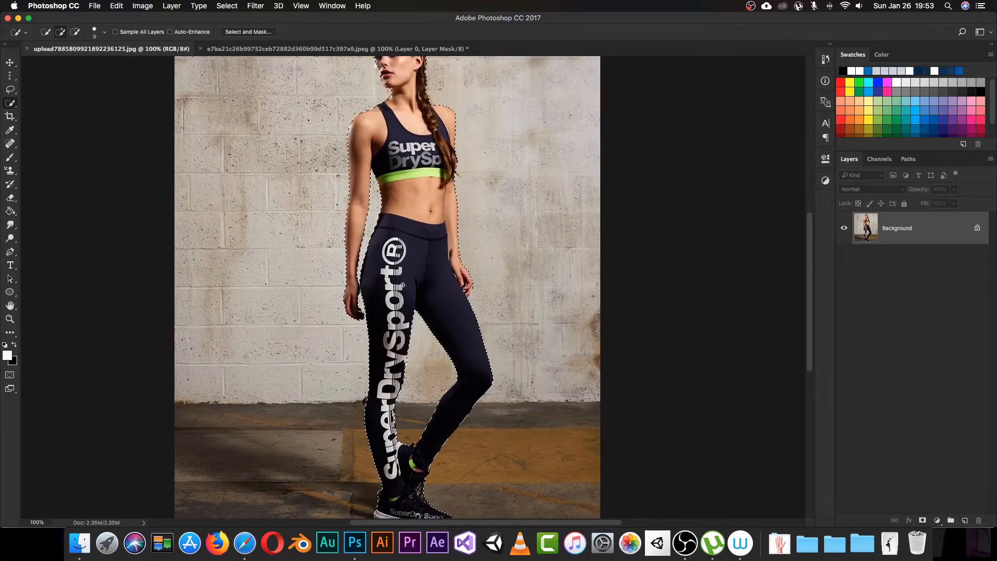
pyautogui.scroll(4, 410, 289)
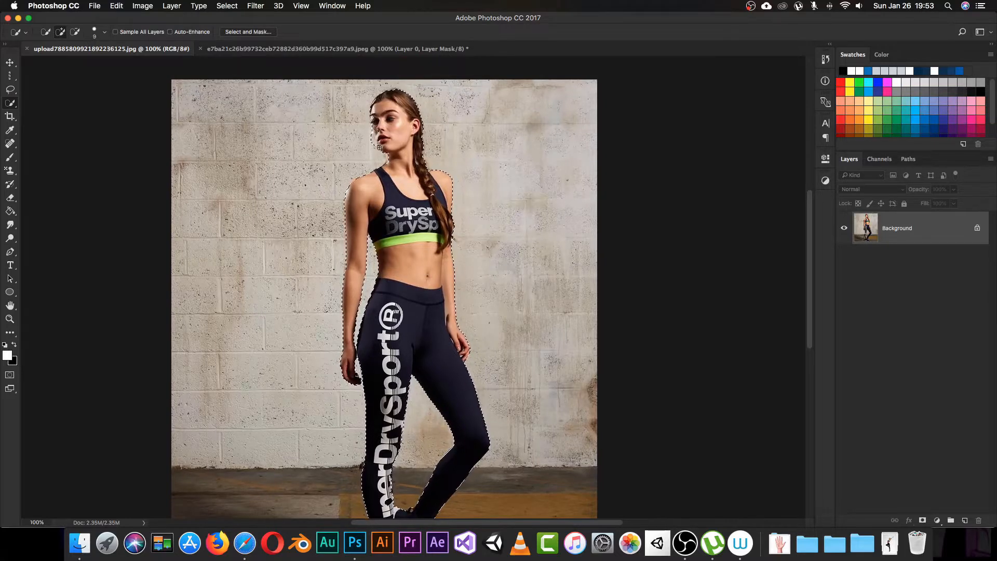
# Refine the selection edge around the woman's neck, chin and face, subtracting the included bits of wall
pyautogui.press('alt')
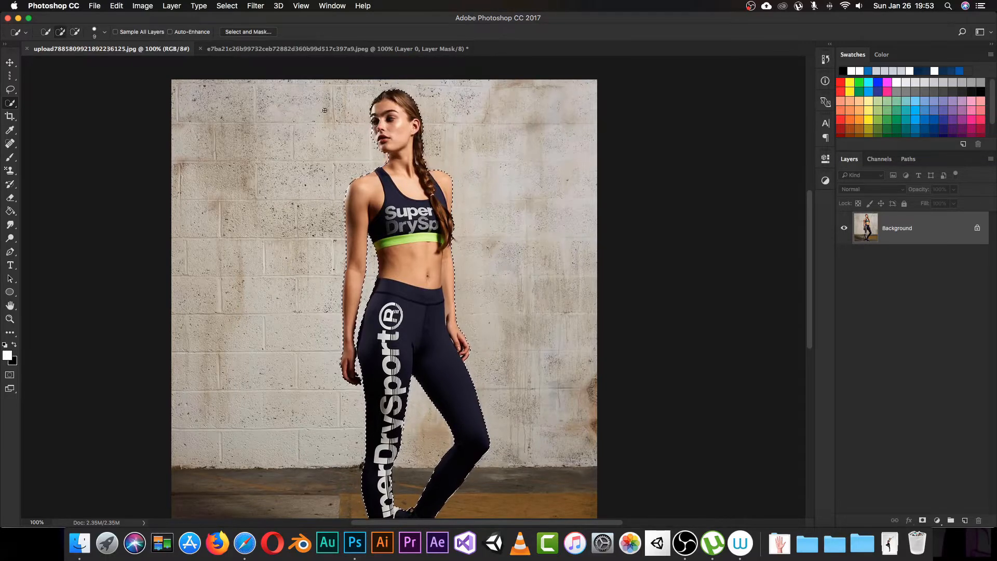
pyautogui.press('super+plus')
pyautogui.press('super+plus')
pyautogui.moveTo(344, 225); pyautogui.dragTo(363, 388)
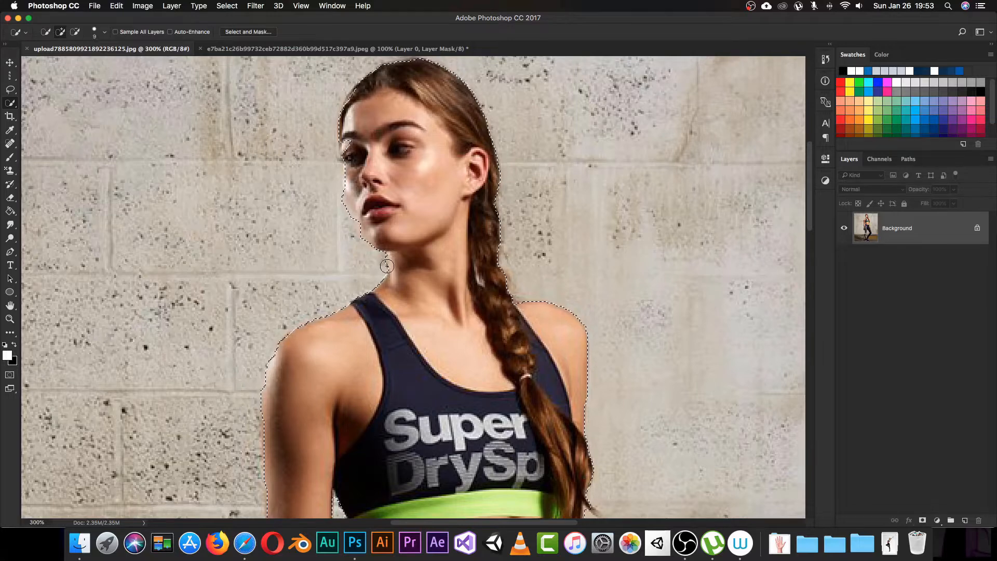
pyautogui.keyDown('alt'); pyautogui.click(383, 264); pyautogui.keyUp('alt')
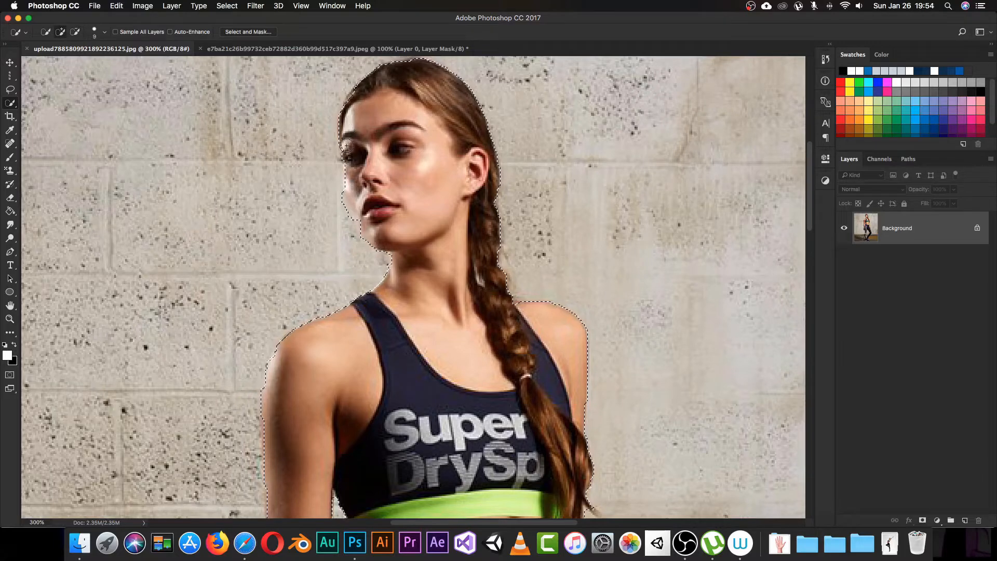
pyautogui.keyDown('alt'); pyautogui.click(356, 215); pyautogui.keyUp('alt')
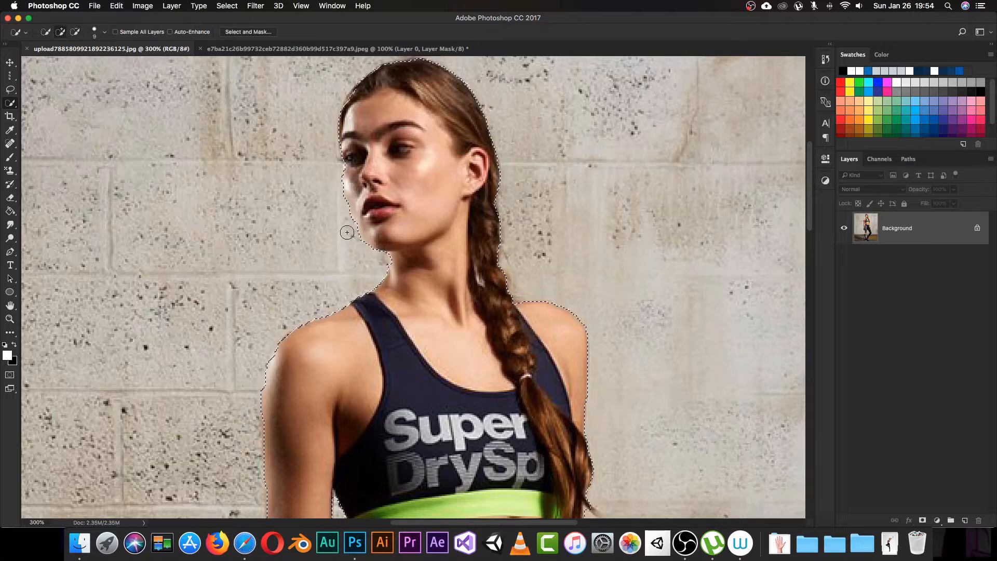
pyautogui.click(354, 94)
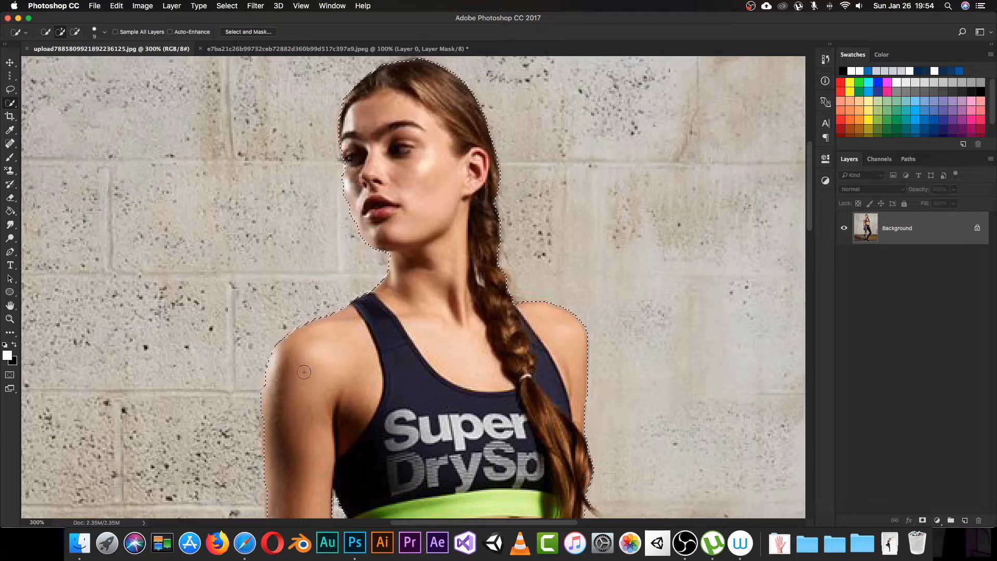
# Unlock the background layer and add a layer mask from the selection to hide everything around the woman
pyautogui.scroll(-5, 304, 372)
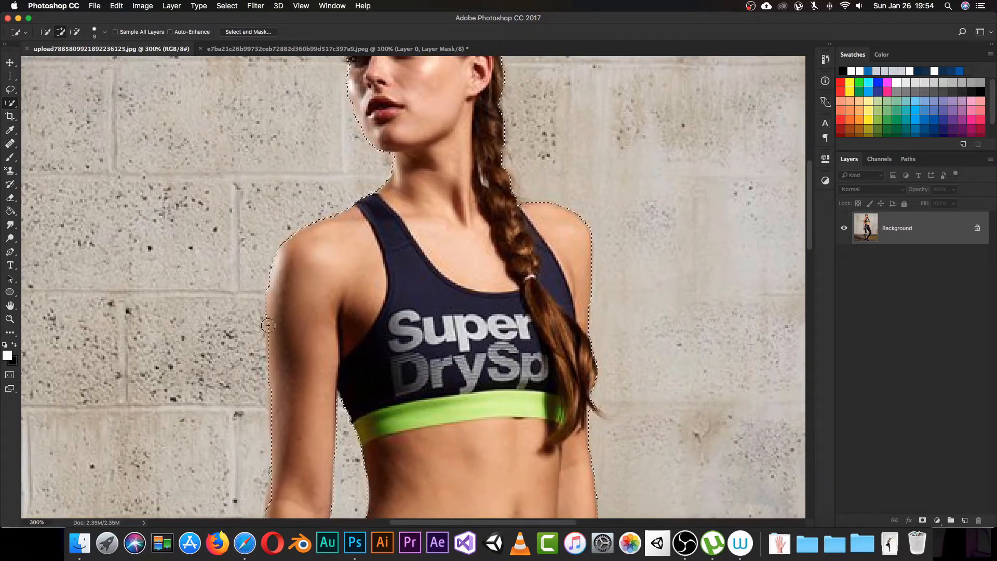
pyautogui.moveTo(291, 403); pyautogui.dragTo(314, 269)
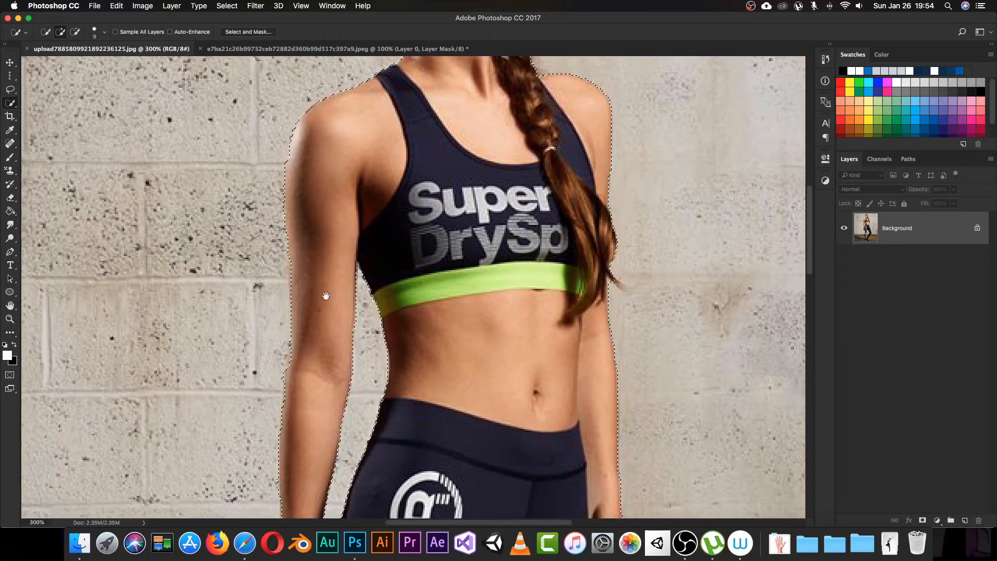
pyautogui.scroll(2, 325, 296)
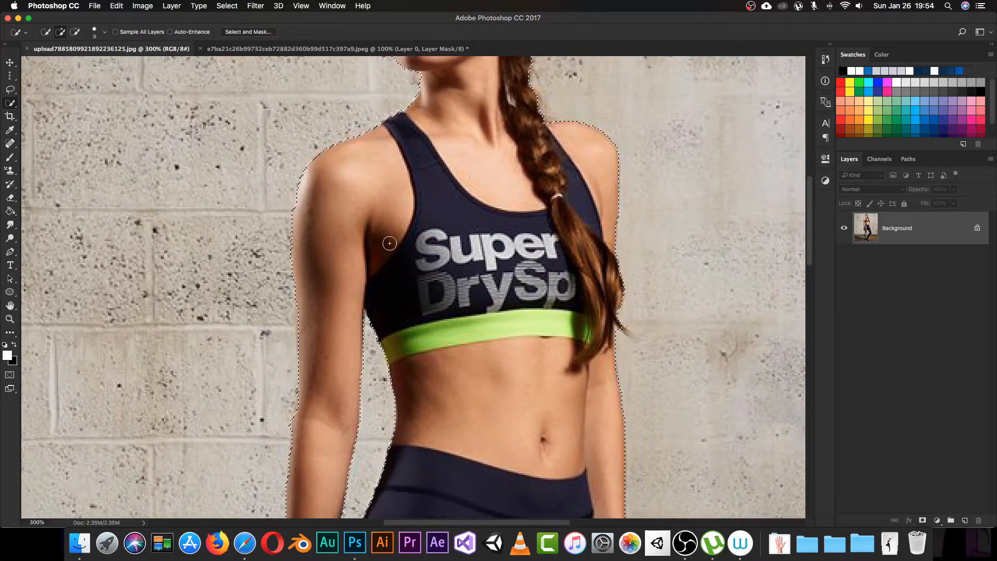
pyautogui.press('super+minus')
pyautogui.press('super+minus')
pyautogui.press('super+minus')
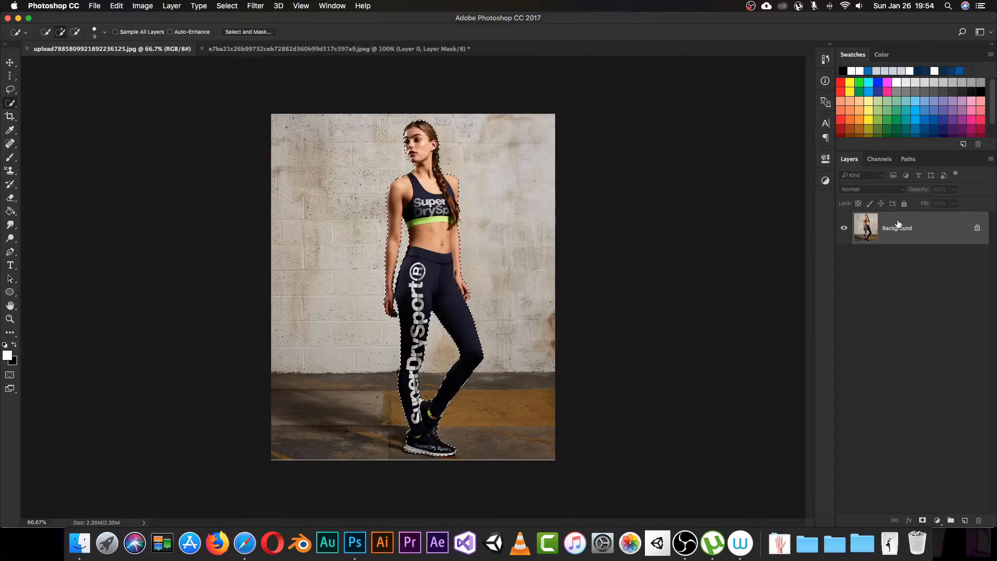
pyautogui.click(977, 229)
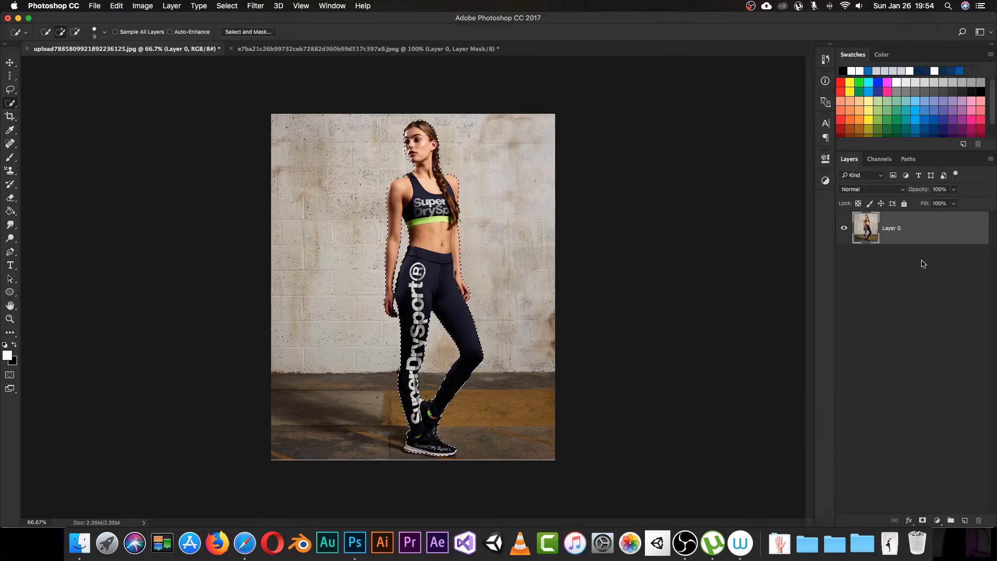
pyautogui.click(923, 520)
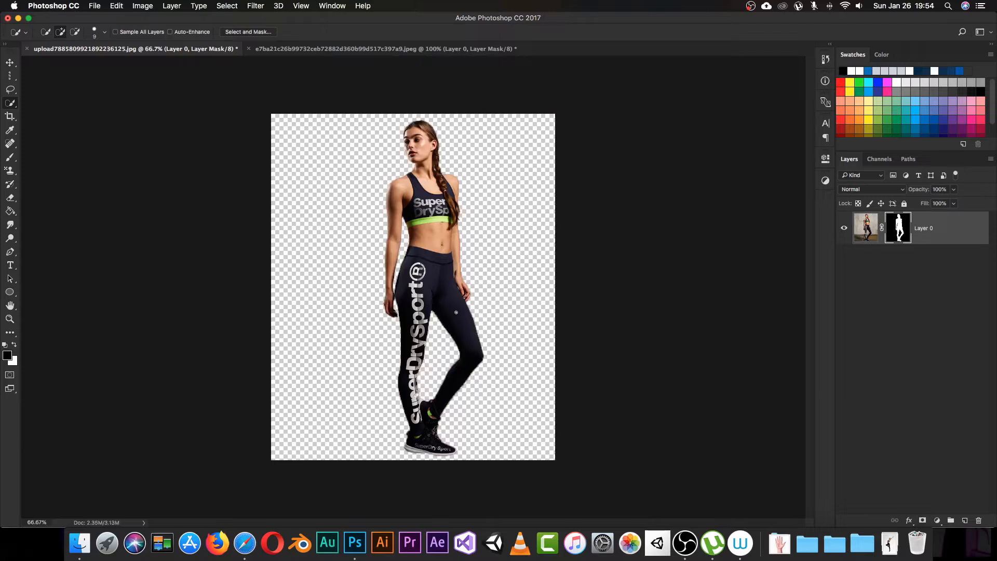
pyautogui.press('v')
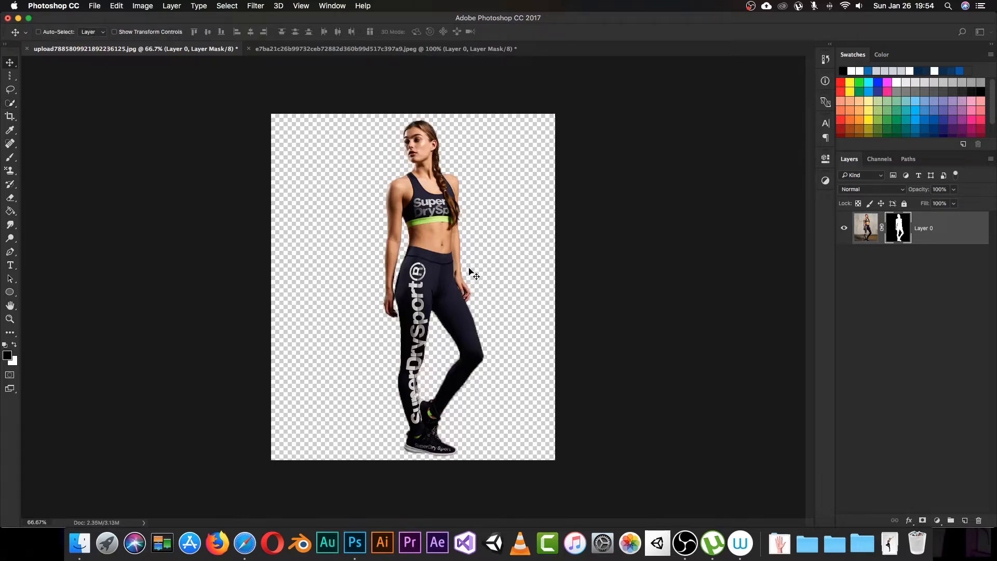
# Create a new landscape document with a white background, entering its width and height in pixels
pyautogui.press('cmd+n')
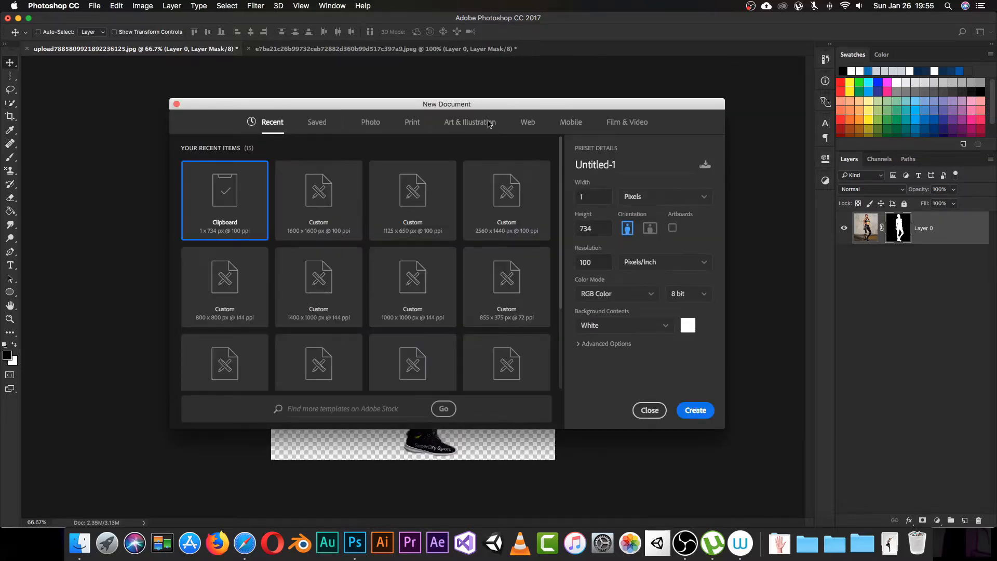
pyautogui.click(593, 197)
pyautogui.press('Tab')
pyautogui.click(696, 410)
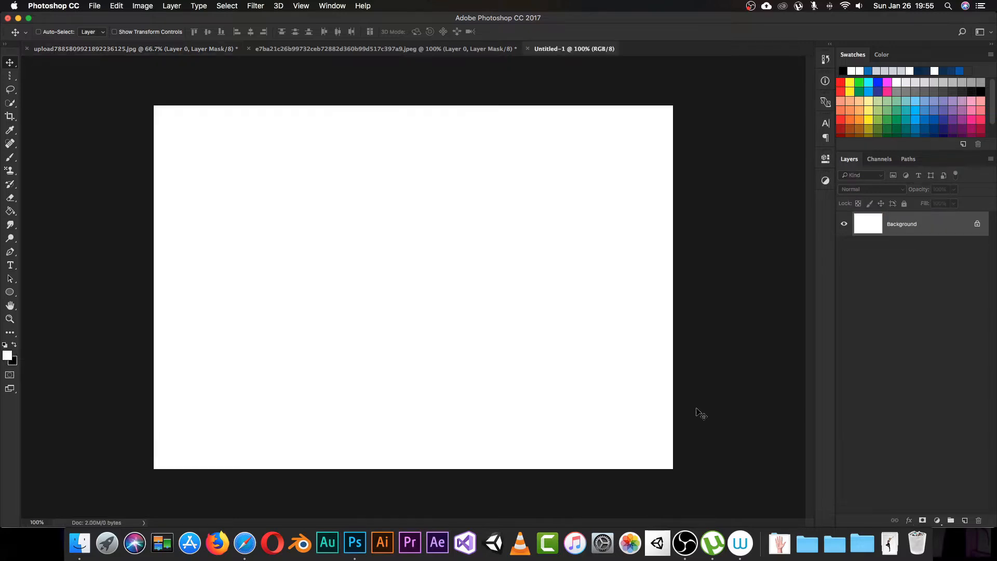
# Copy the masked woman layer from the photo document into the new blank document
pyautogui.click(154, 48)
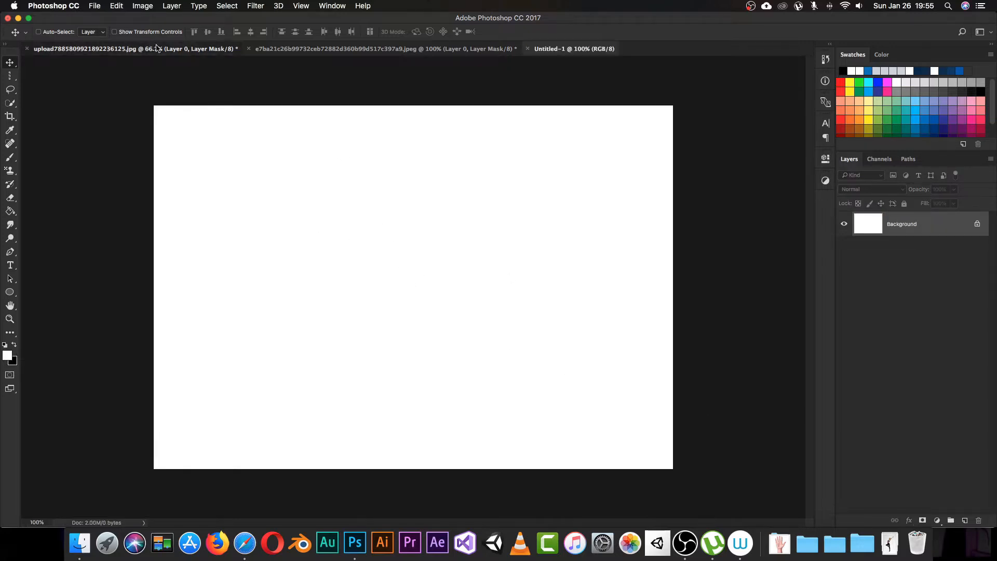
pyautogui.click(863, 229)
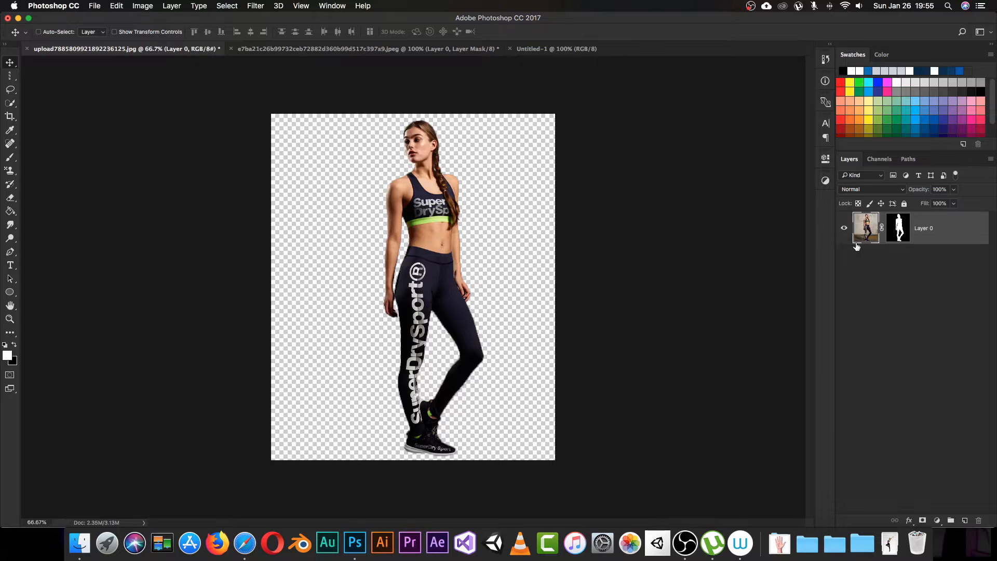
pyautogui.moveTo(447, 213); pyautogui.dragTo(552, 223)
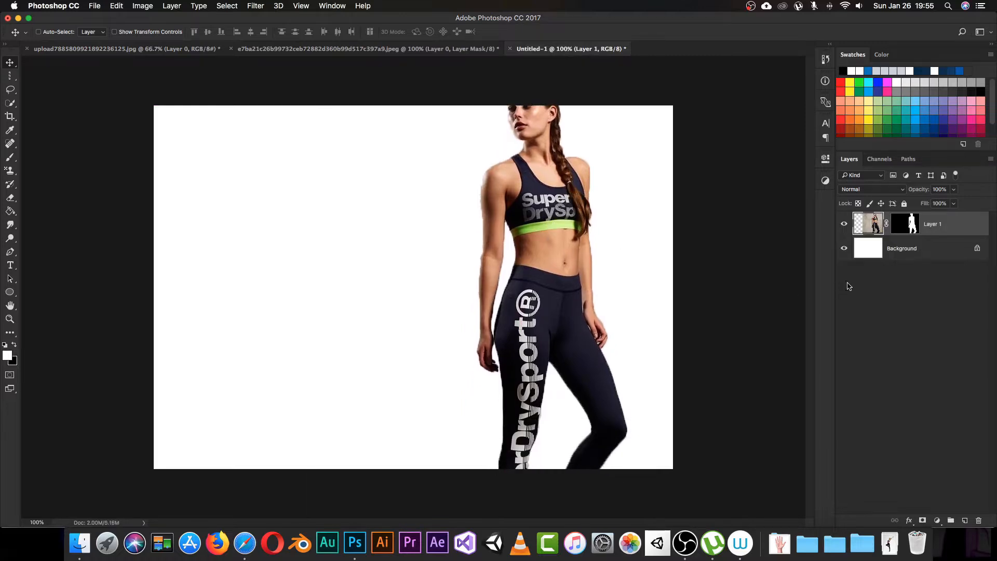
# Convert the masked woman layer in the new document to a smart object
pyautogui.rightClick(871, 224)
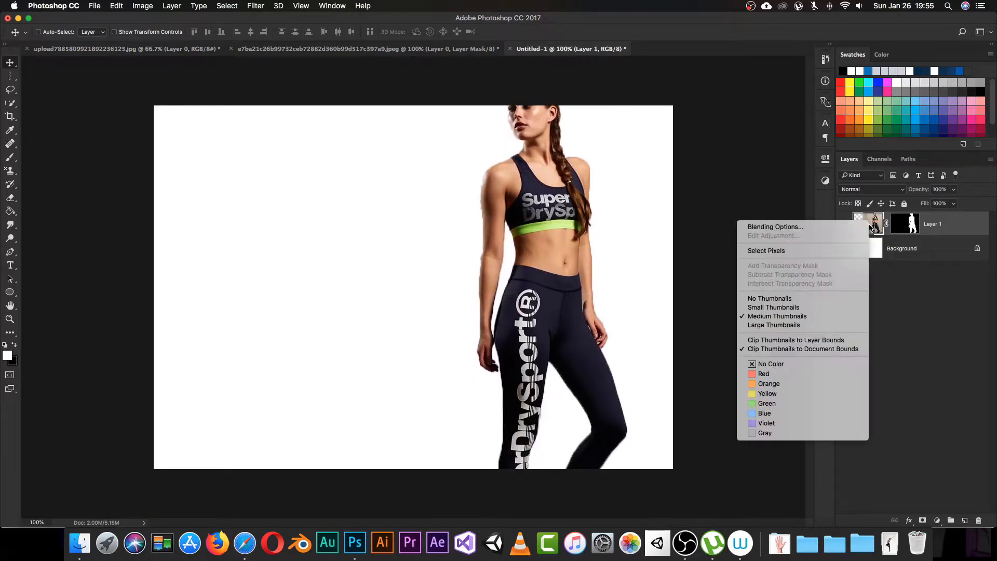
pyautogui.click(893, 295)
pyautogui.click(932, 224)
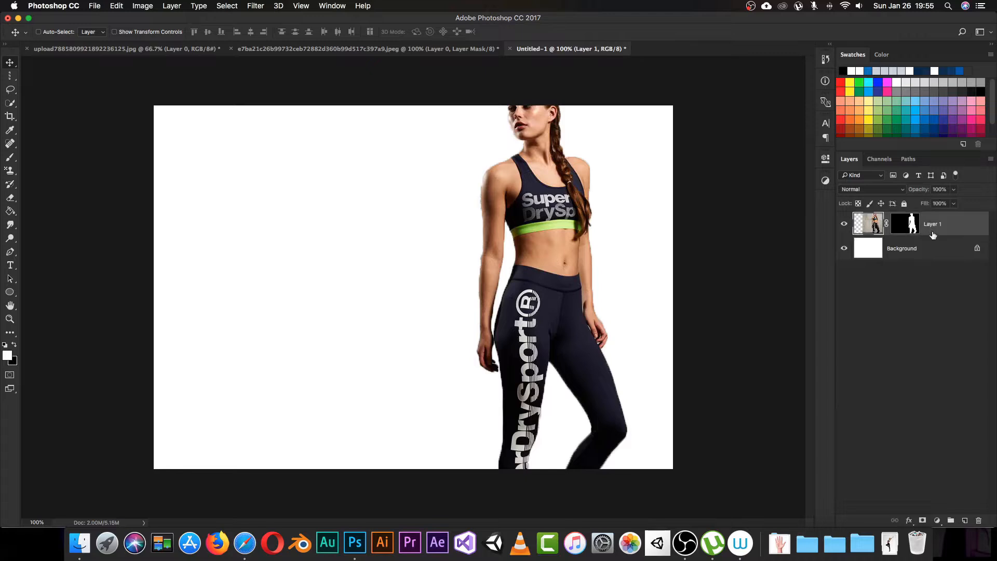
pyautogui.rightClick(933, 225)
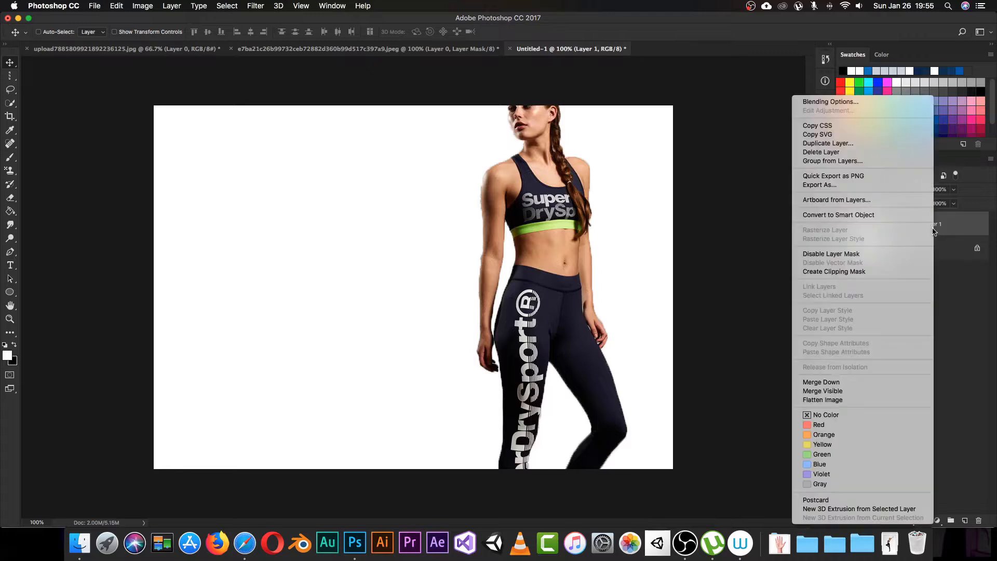
pyautogui.click(859, 216)
# Scale the woman to about 57.5% and place her full figure near the right edge of the canvas
pyautogui.hotkey('ctrl', 't')
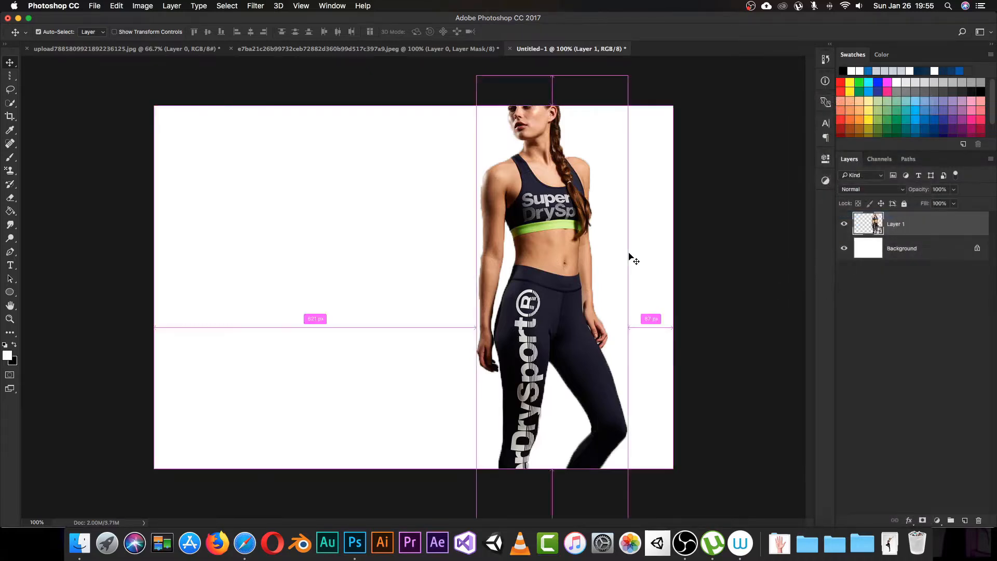
pyautogui.moveTo(627, 78); pyautogui.dragTo(520, 281)
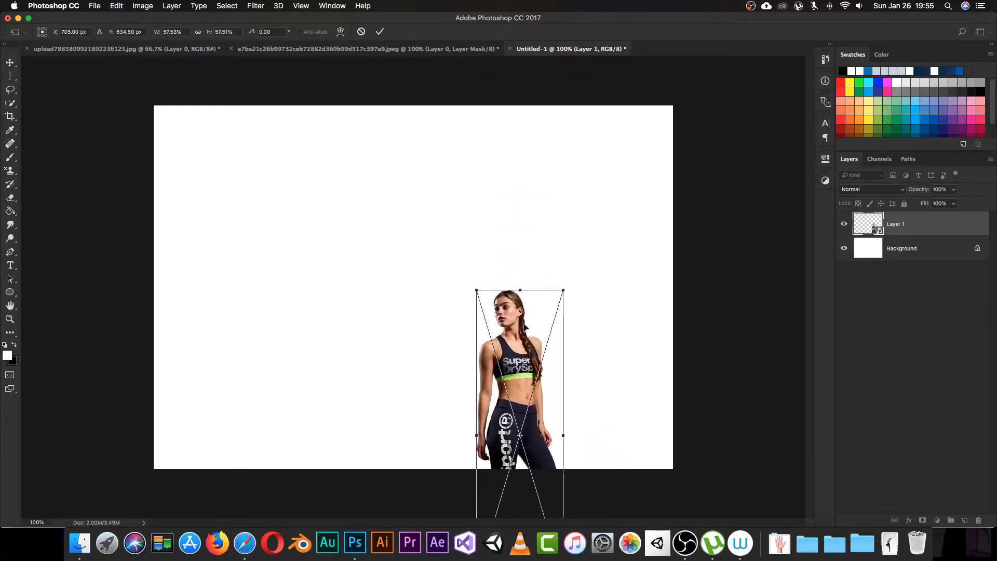
pyautogui.press('Return')
pyautogui.moveTo(515, 402); pyautogui.dragTo(603, 282)
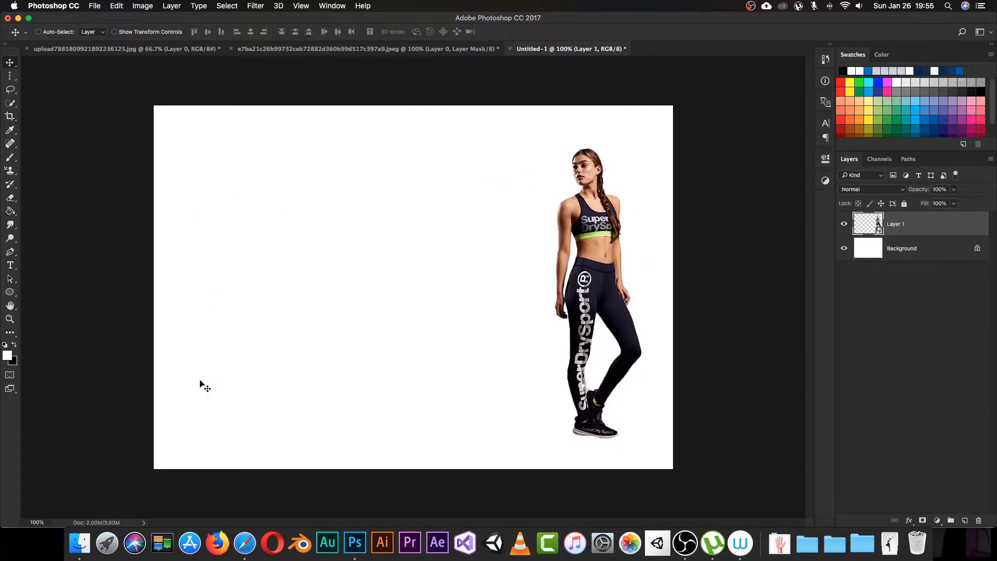
pyautogui.moveTo(584, 275); pyautogui.dragTo(597, 274)
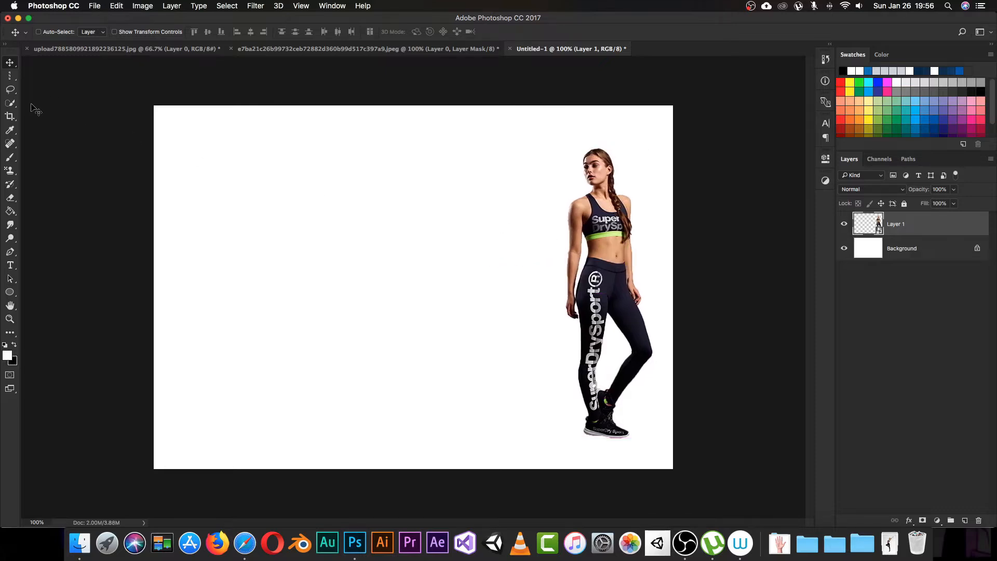
# Select a single one-pixel-wide column running vertically through the woman's face and the lettering on her legging, using the Single Column Marquee
pyautogui.click(14, 82)
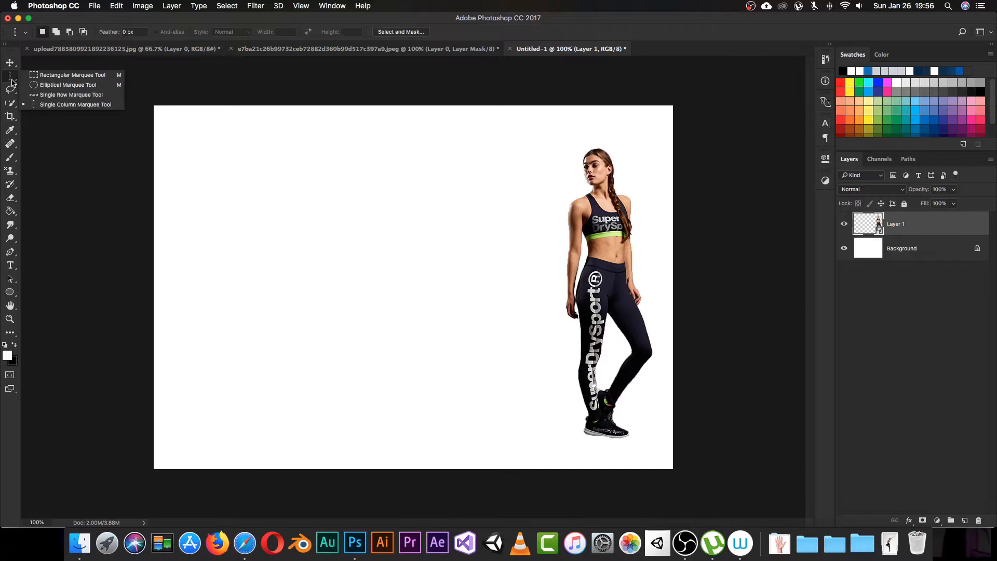
pyautogui.click(59, 106)
pyautogui.moveTo(589, 201)
pyautogui.mouseDown()
pyautogui.moveTo(611, 208)
pyautogui.moveTo(592, 211)
pyautogui.moveTo(595, 198)
pyautogui.mouseUp()
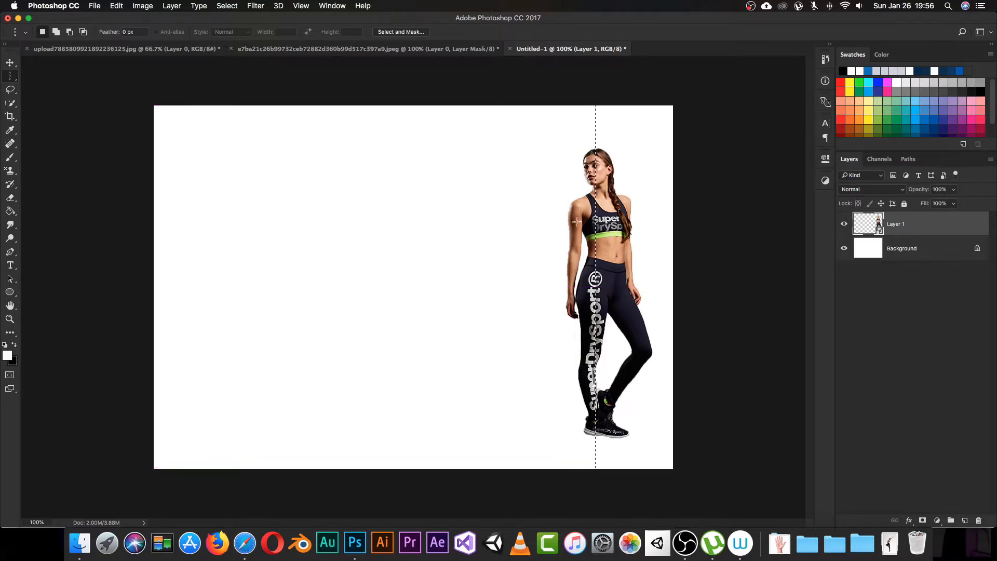
pyautogui.press('super+equal')
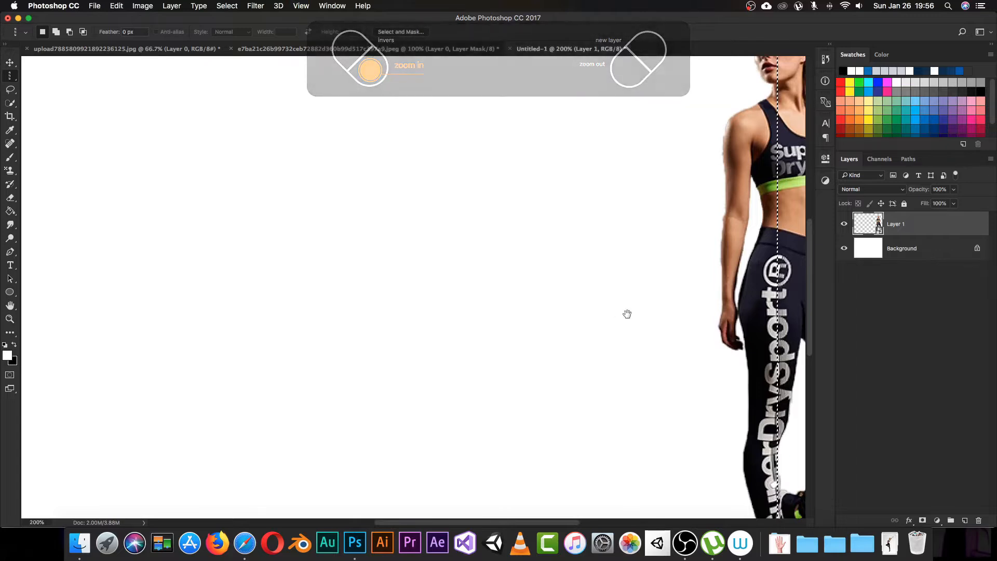
pyautogui.moveTo(625, 311); pyautogui.dragTo(463, 339)
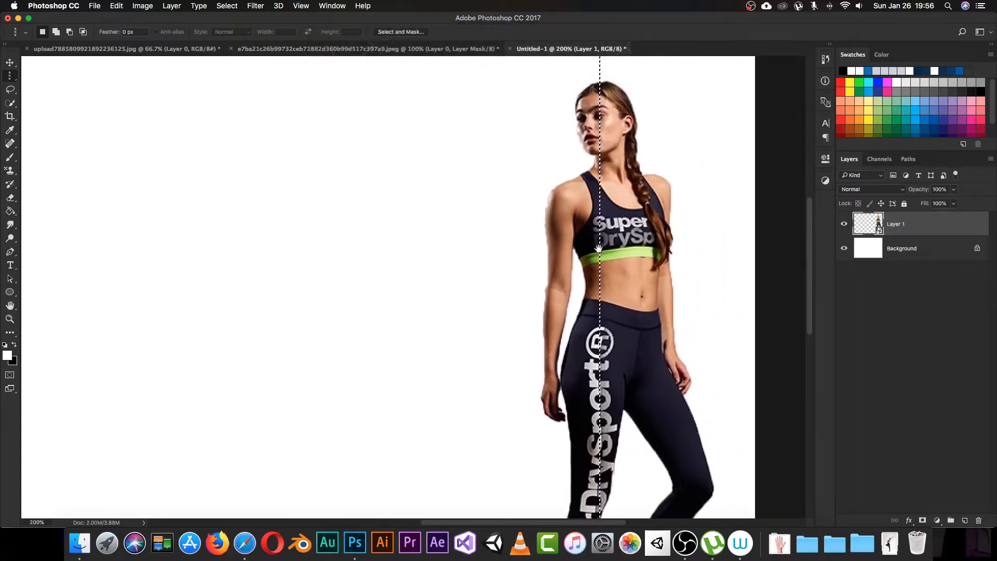
pyautogui.scroll(-8, 599, 249)
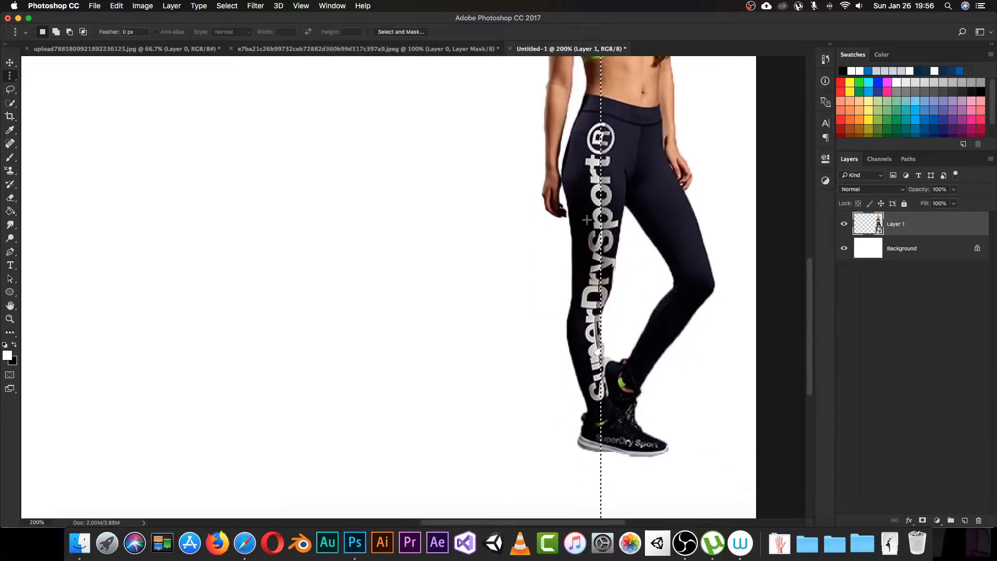
pyautogui.click(602, 252)
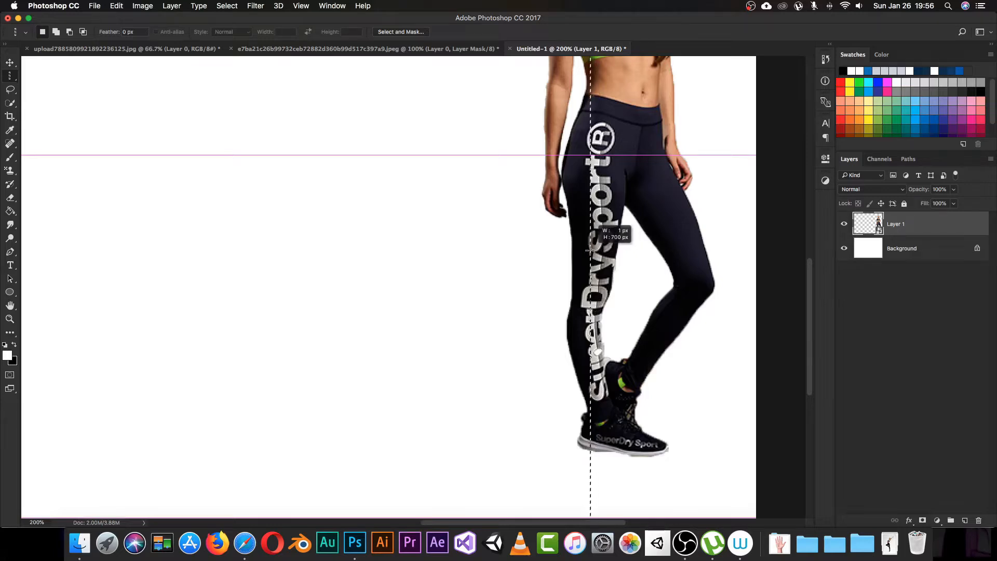
pyautogui.moveTo(597, 251); pyautogui.dragTo(599, 251)
pyautogui.scroll(7, 608, 228)
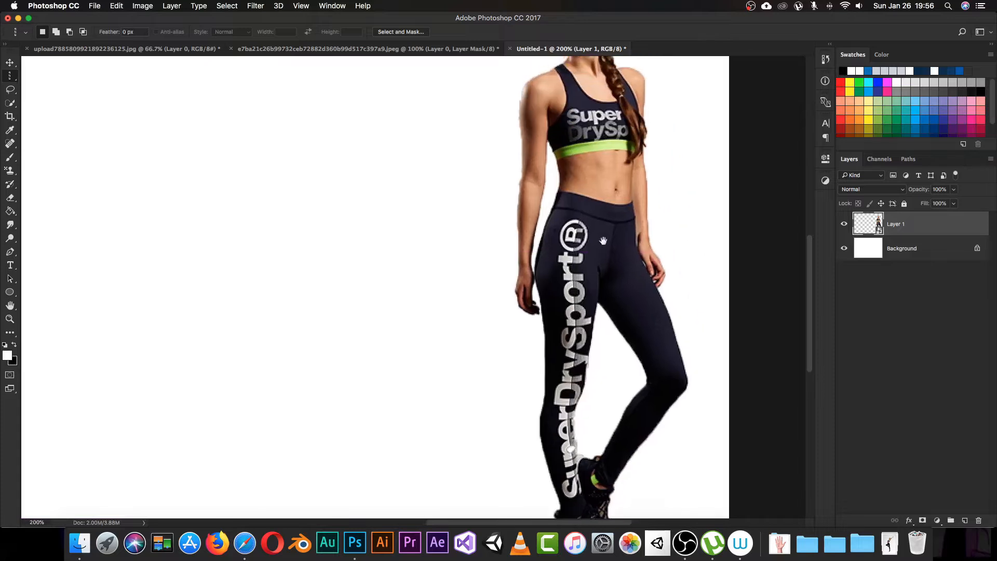
pyautogui.scroll(-4, 614, 232)
pyautogui.scroll(-3, 616, 212)
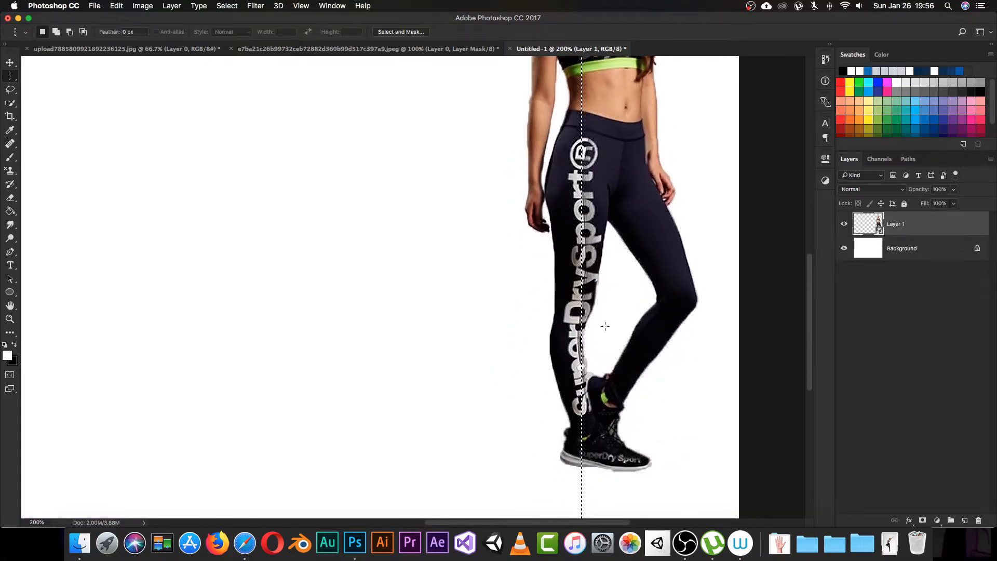
pyautogui.scroll(1, 550, 342)
# Open the contents of the woman's smart object to reach the gap in her lower-leg lettering
pyautogui.press('super+plus')
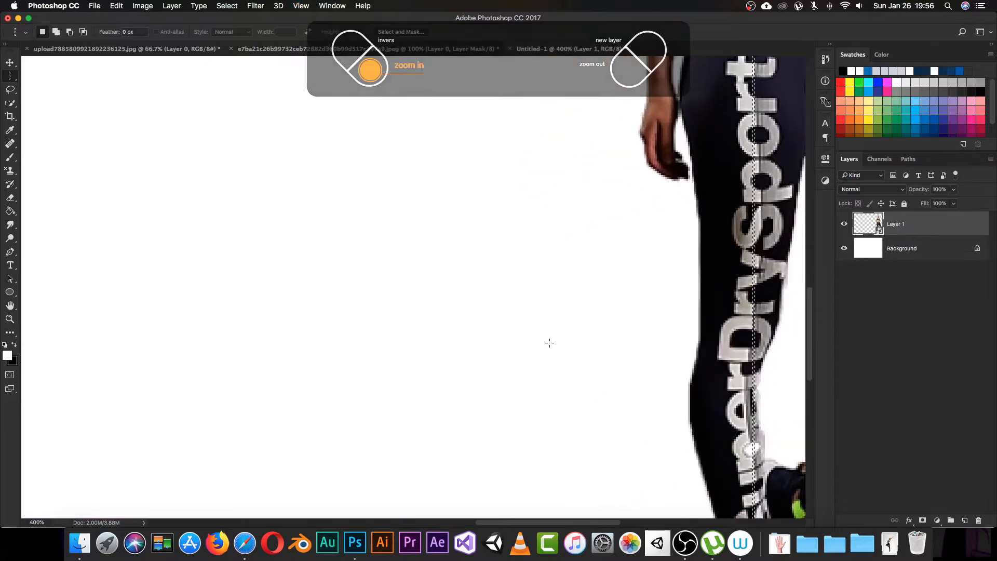
pyautogui.moveTo(498, 343); pyautogui.dragTo(267, 151)
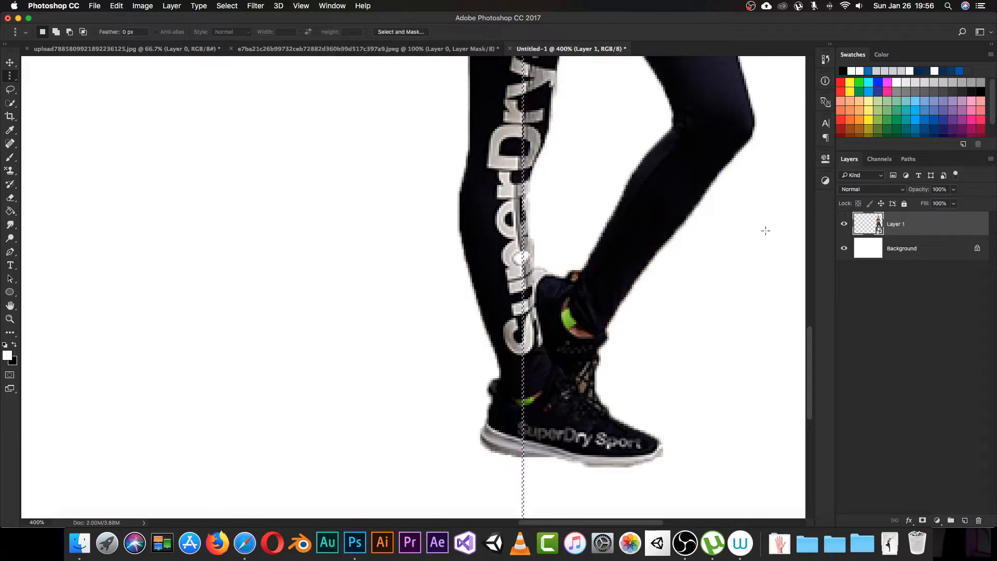
pyautogui.doubleClick(870, 229)
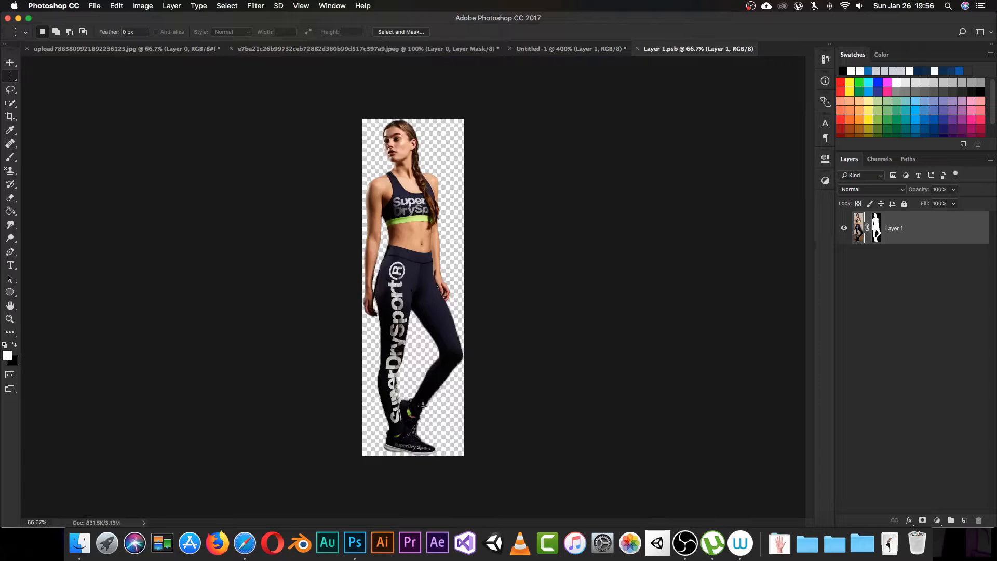
pyautogui.press('super+equal')
pyautogui.press('super+equal')
pyautogui.press('super+equal')
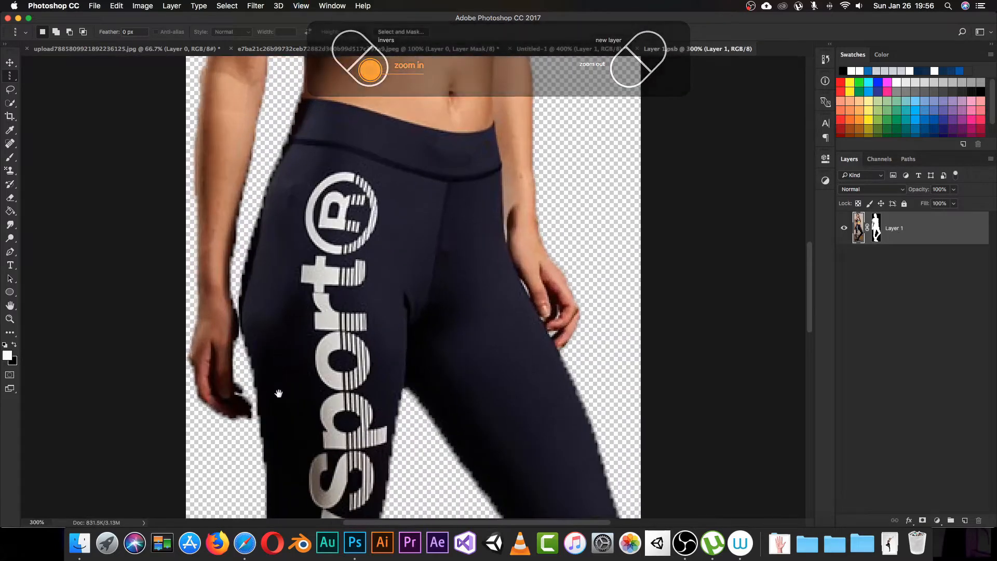
pyautogui.moveTo(279, 394); pyautogui.dragTo(226, 205)
pyautogui.moveTo(293, 509); pyautogui.dragTo(390, 206)
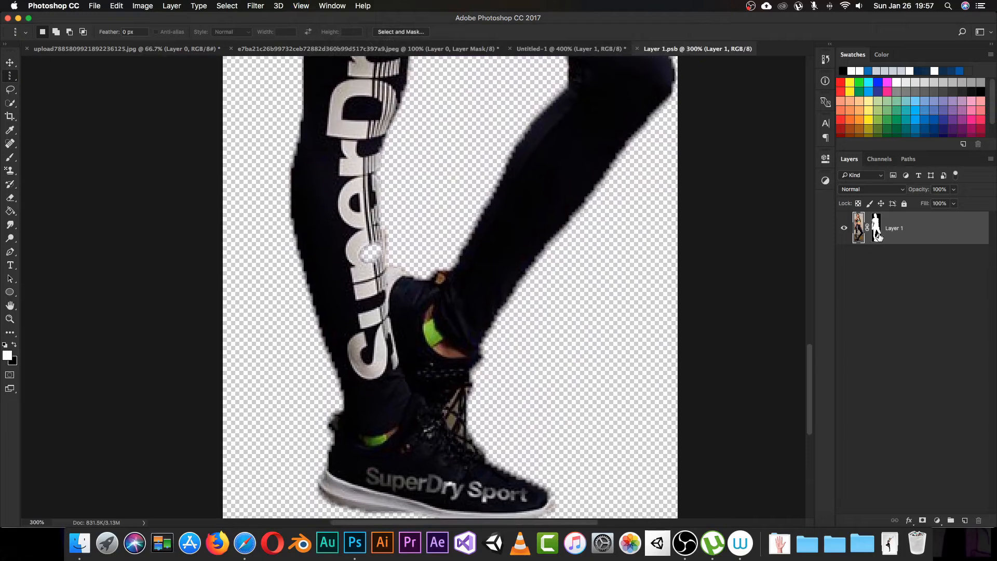
# Paint white on the layer mask with a 15 px brush to restore the missing leg lettering, and save and close the smart object
pyautogui.click(876, 229)
pyautogui.press('b')
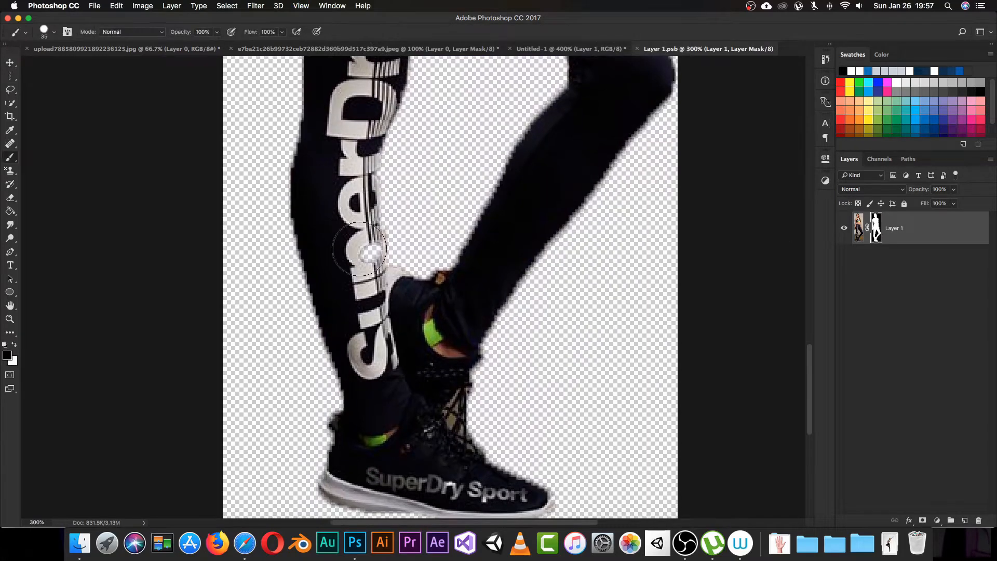
pyautogui.rightClick(353, 265)
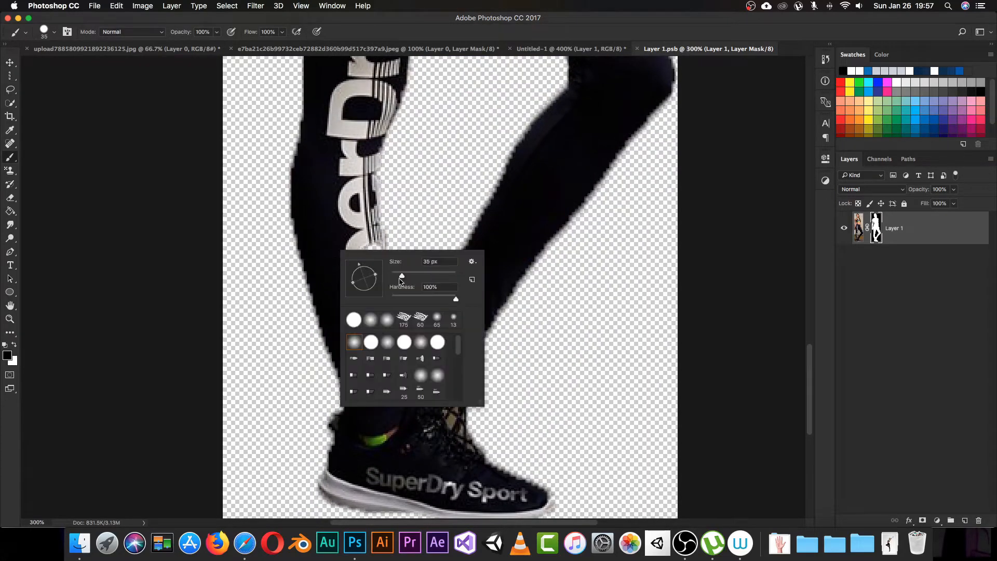
pyautogui.moveTo(400, 279); pyautogui.dragTo(390, 269)
pyautogui.click(353, 236)
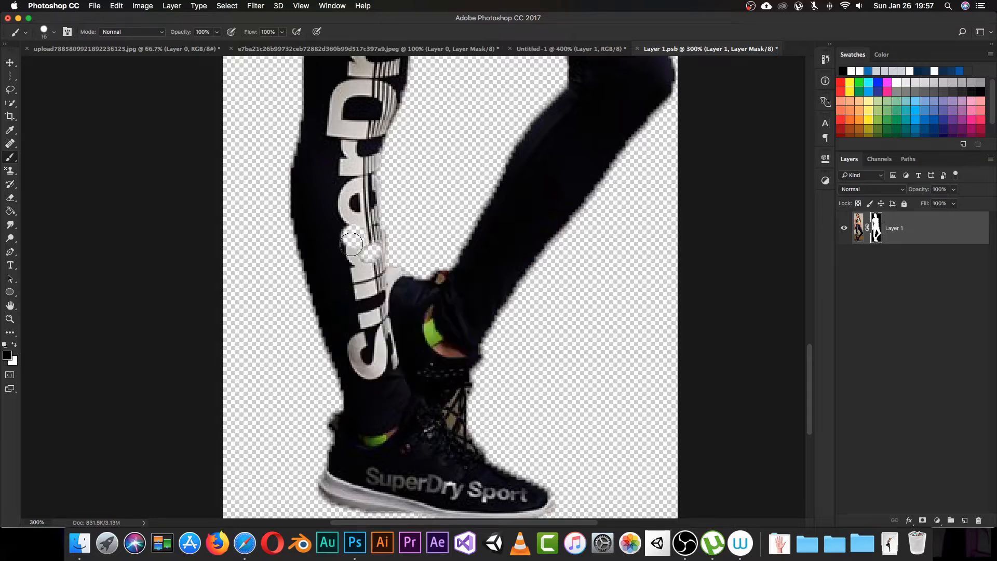
pyautogui.press('x')
pyautogui.moveTo(320, 232)
pyautogui.mouseDown()
pyautogui.moveTo(372, 259)
pyautogui.moveTo(367, 217)
pyautogui.mouseUp()
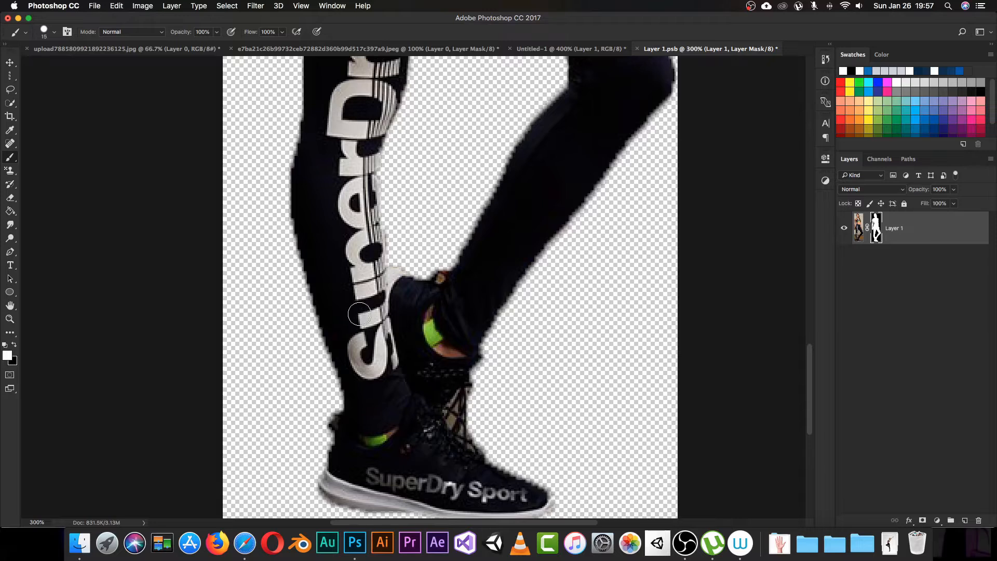
pyautogui.press('super+s')
pyautogui.click(637, 49)
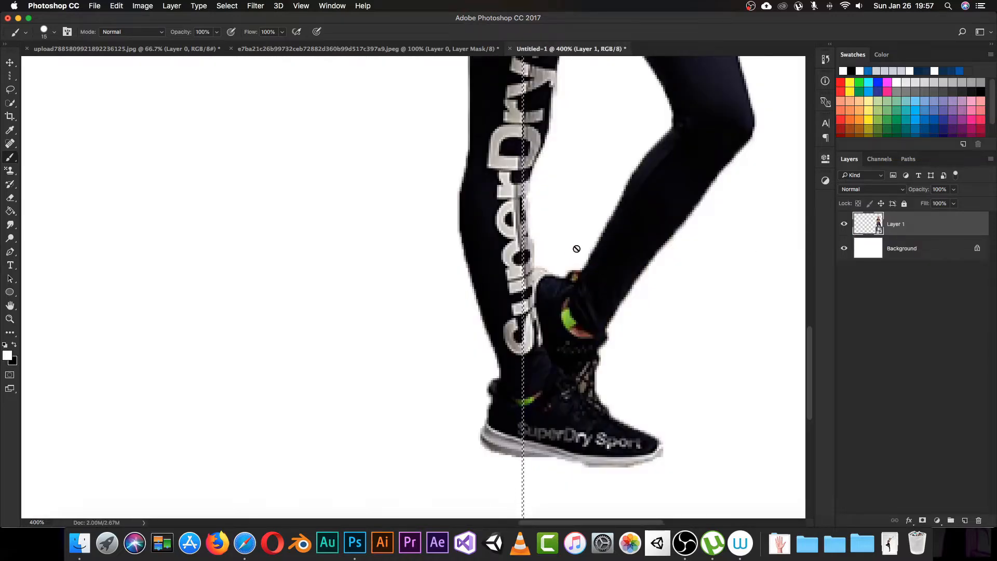
# Copy the selected pixel column of the woman and paste it in place on a new layer
pyautogui.press('v')
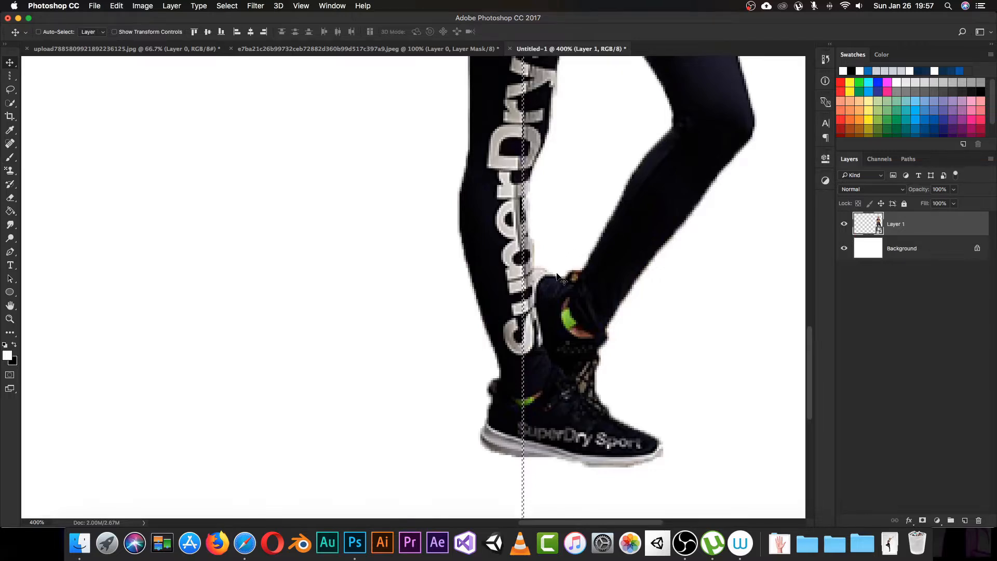
pyautogui.press('super+minus')
pyautogui.press('super+minus')
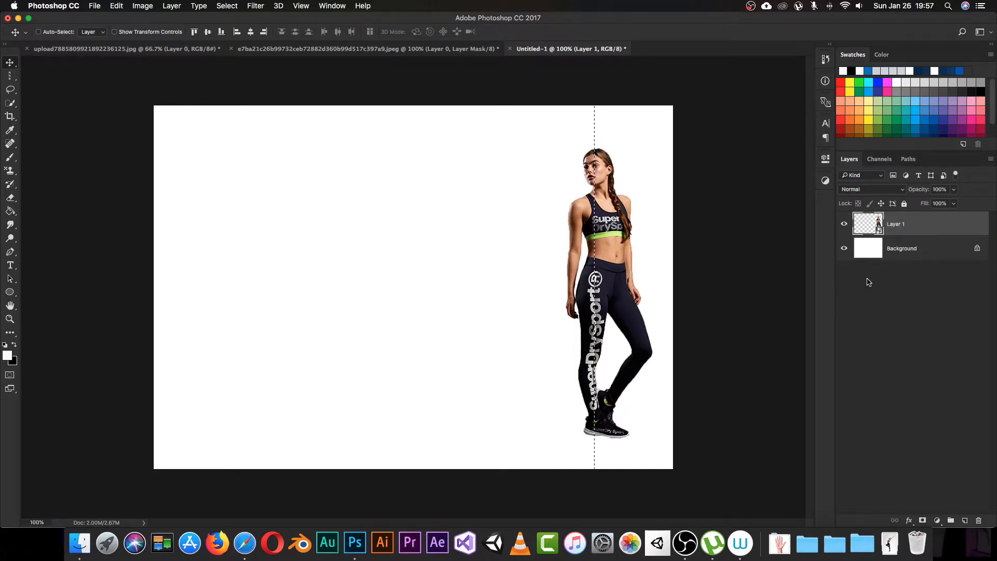
pyautogui.press('super+v')
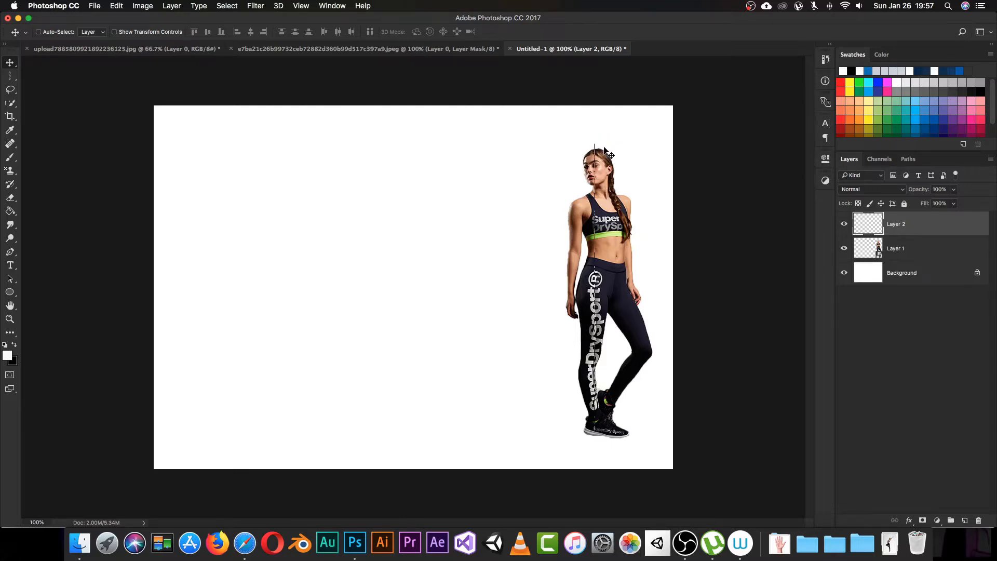
pyautogui.press('super+e')
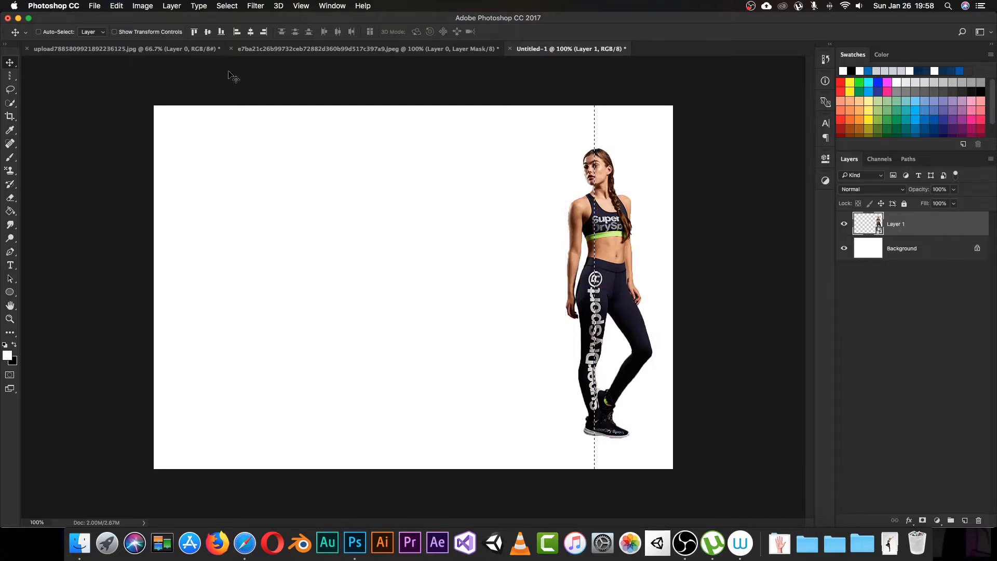
pyautogui.click(117, 6)
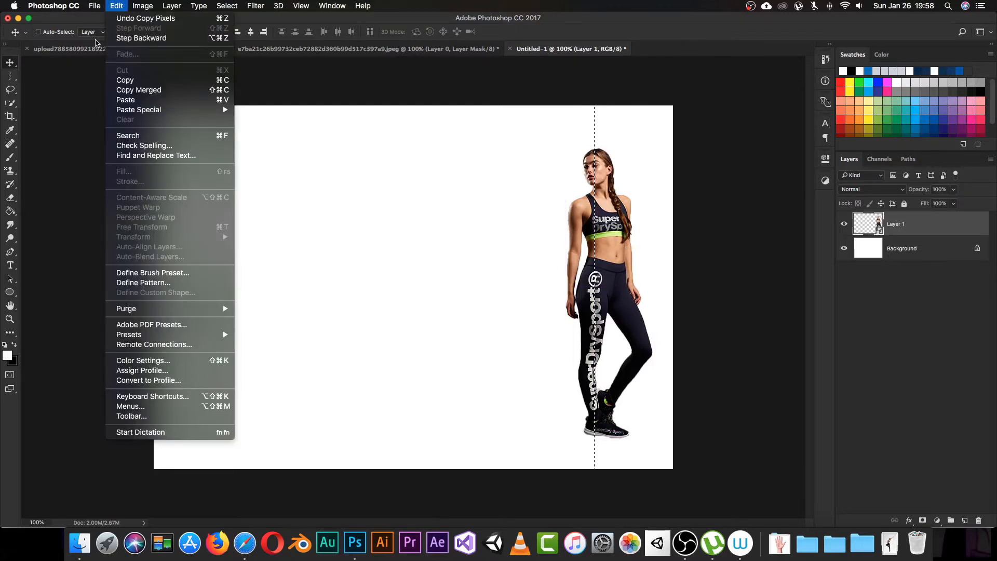
pyautogui.moveTo(212, 114)
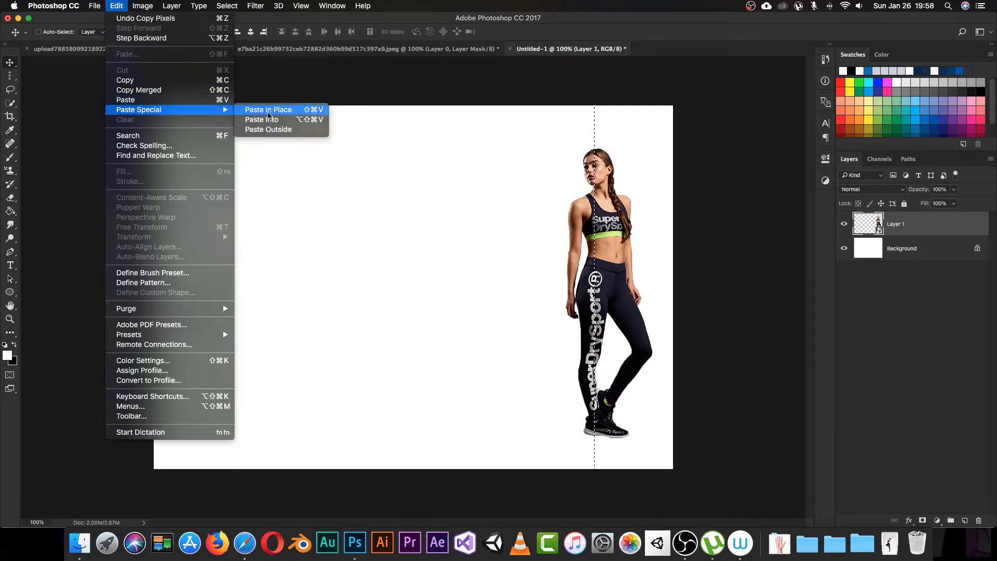
pyautogui.click(283, 113)
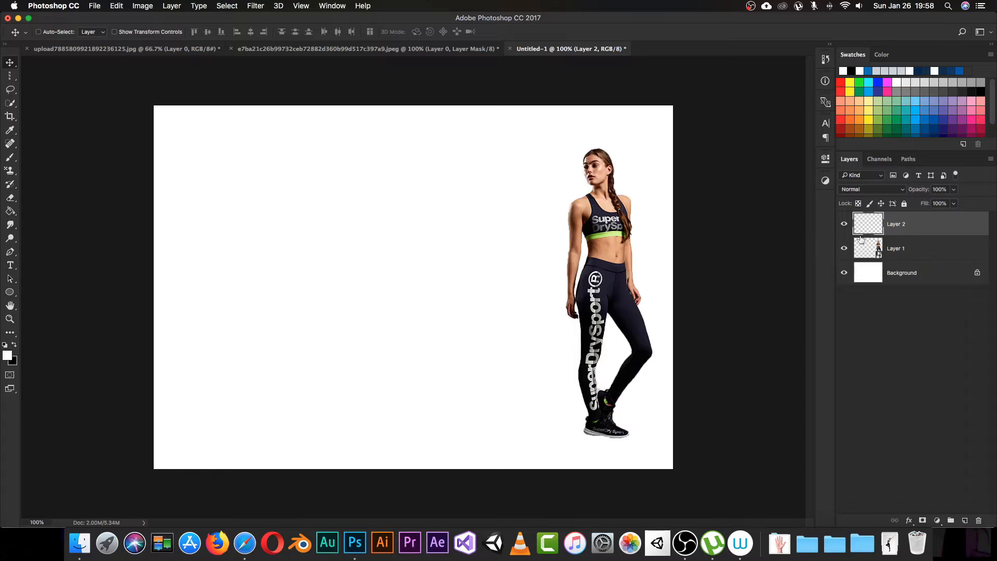
# Hide the woman layer and stretch the pasted pixel column horizontally from the canvas's left edge to near its right edge
pyautogui.click(847, 248)
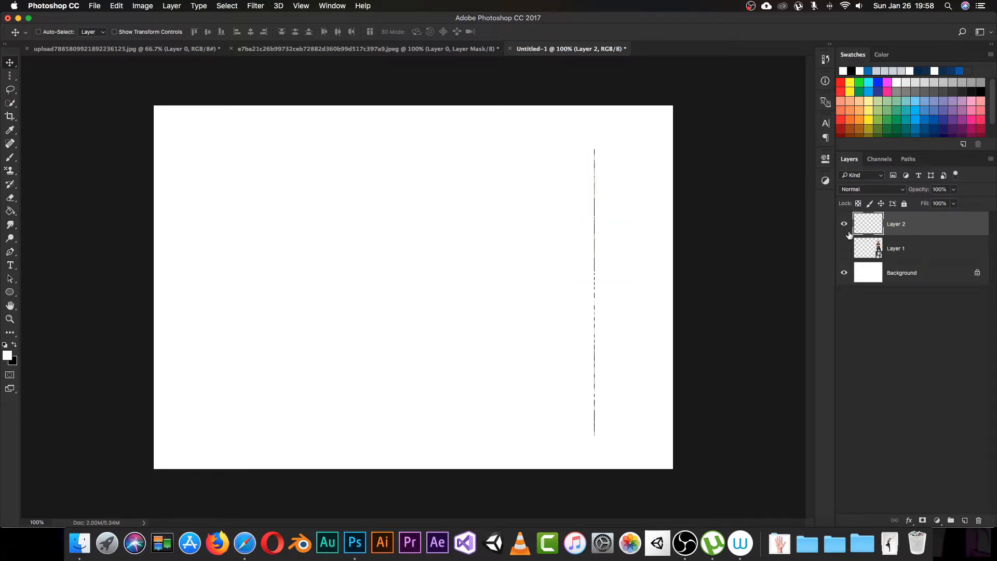
pyautogui.press('super+t')
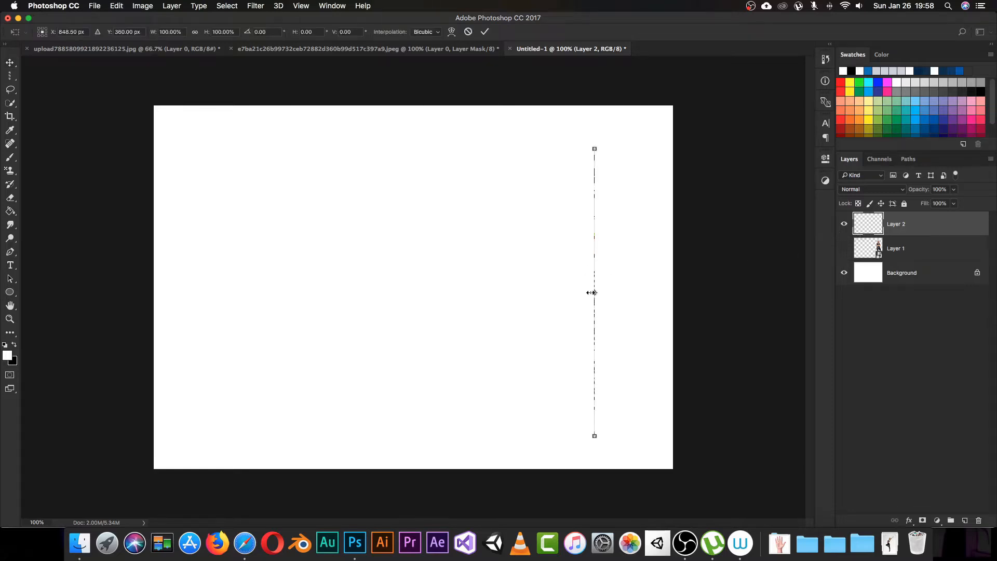
pyautogui.moveTo(592, 292); pyautogui.dragTo(153, 294)
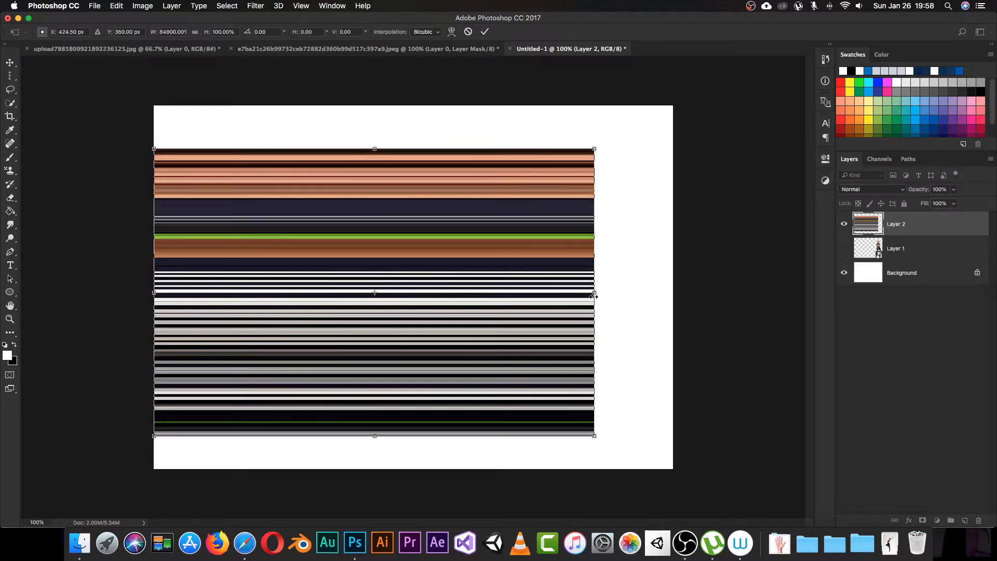
pyautogui.moveTo(595, 294); pyautogui.dragTo(643, 294)
pyautogui.press('Return')
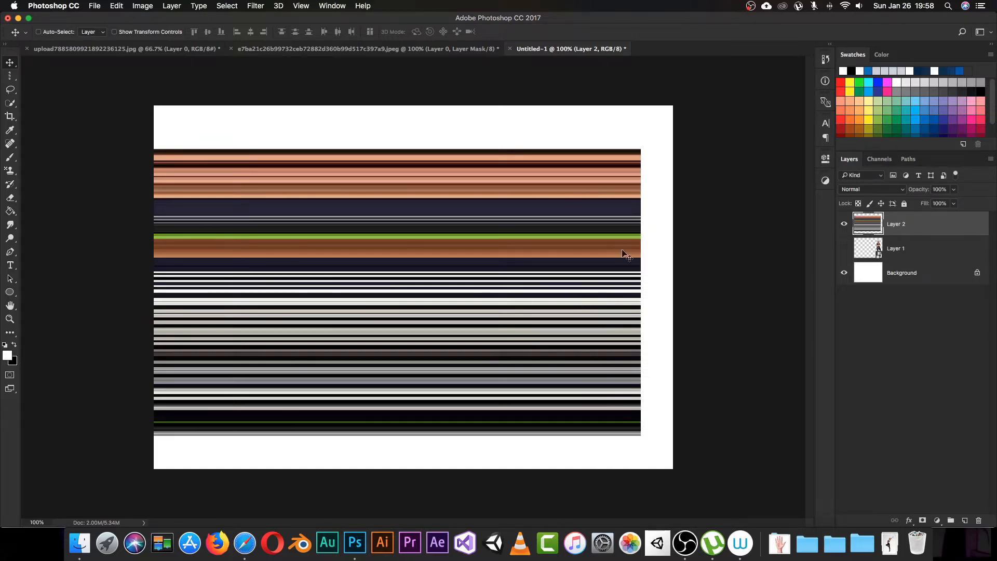
# Convert the stretched stripes layer to a smart object and show the woman layer again
pyautogui.rightClick(915, 224)
pyautogui.click(849, 215)
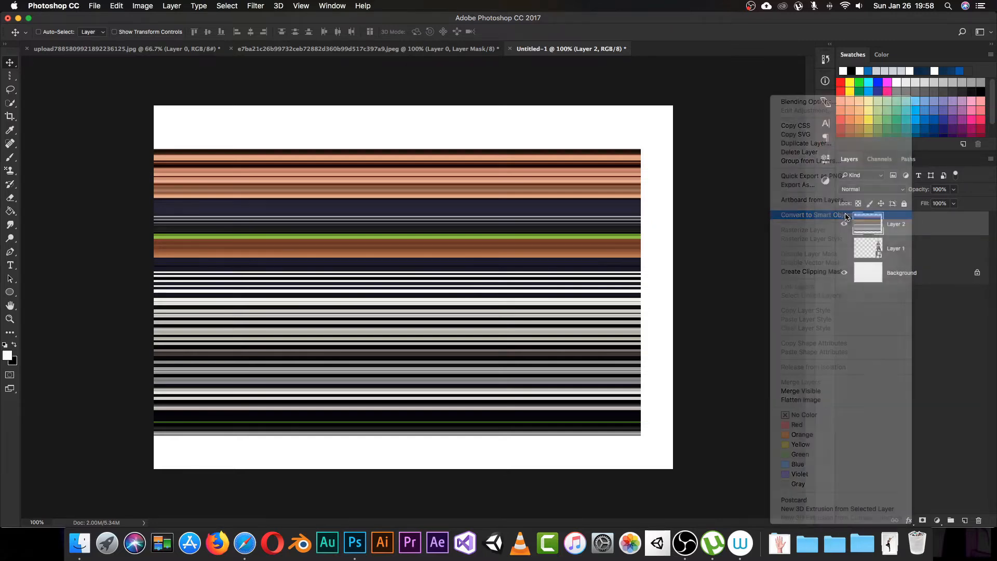
pyautogui.click(844, 249)
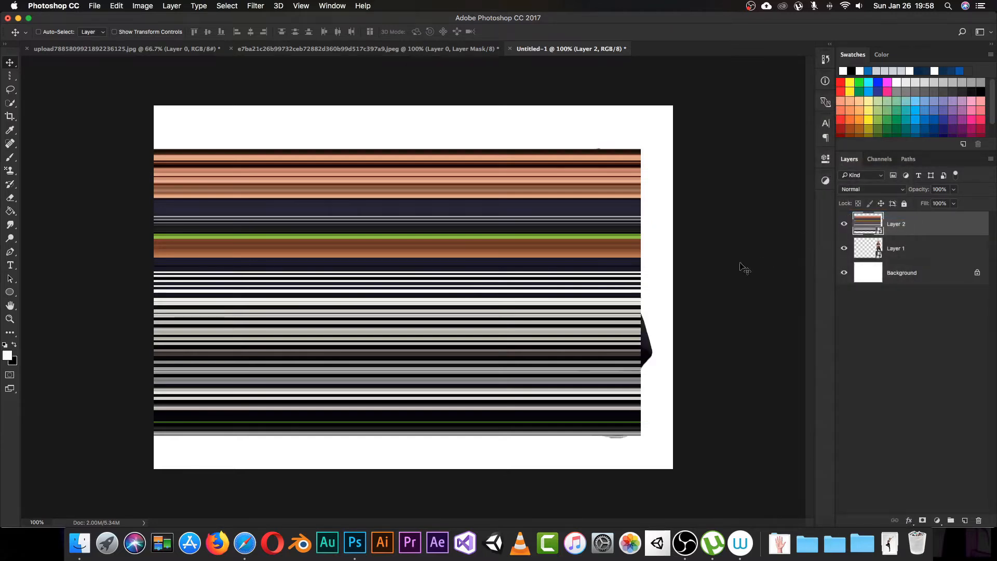
# Move the woman layer above the stripes layer in the stacking order
pyautogui.click(908, 251)
pyautogui.doubleClick(910, 226)
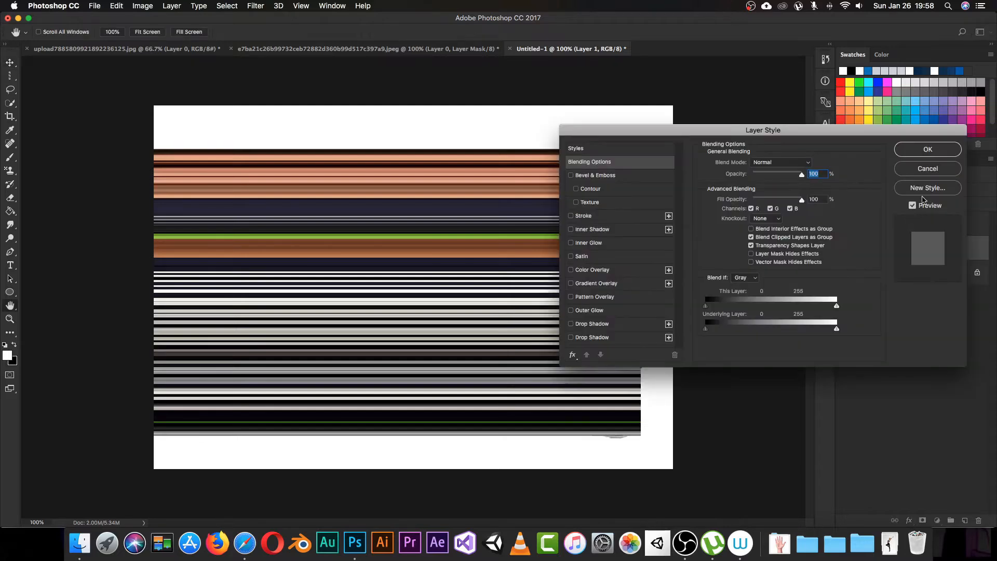
pyautogui.click(927, 169)
pyautogui.moveTo(922, 250); pyautogui.dragTo(915, 224)
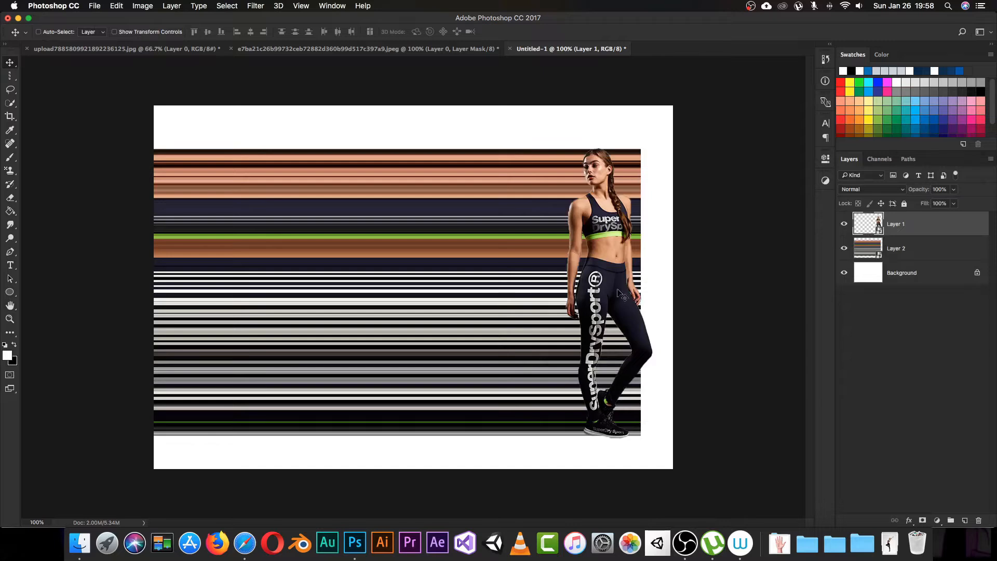
# Add a layer mask to the stripes layer
pyautogui.click(899, 249)
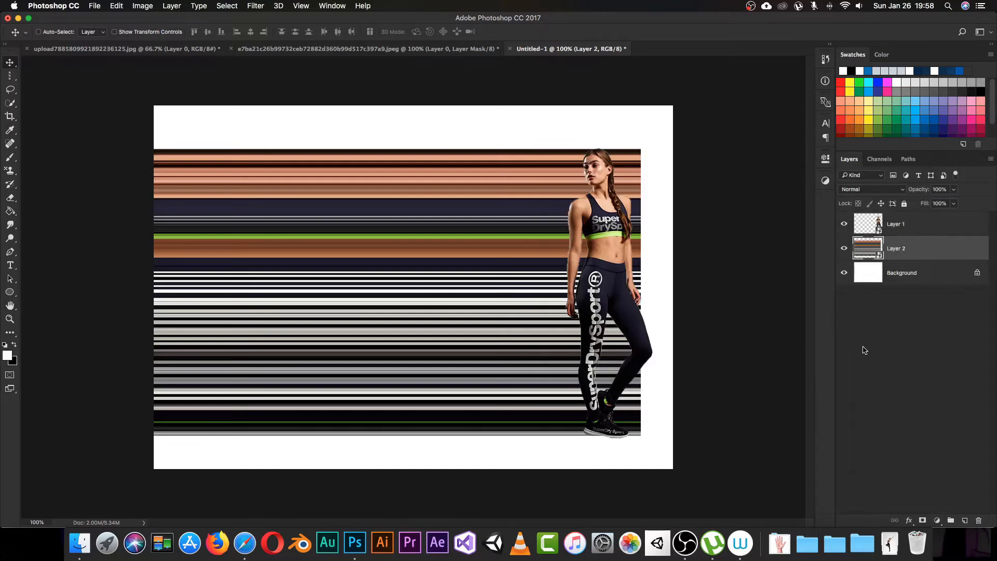
pyautogui.click(923, 521)
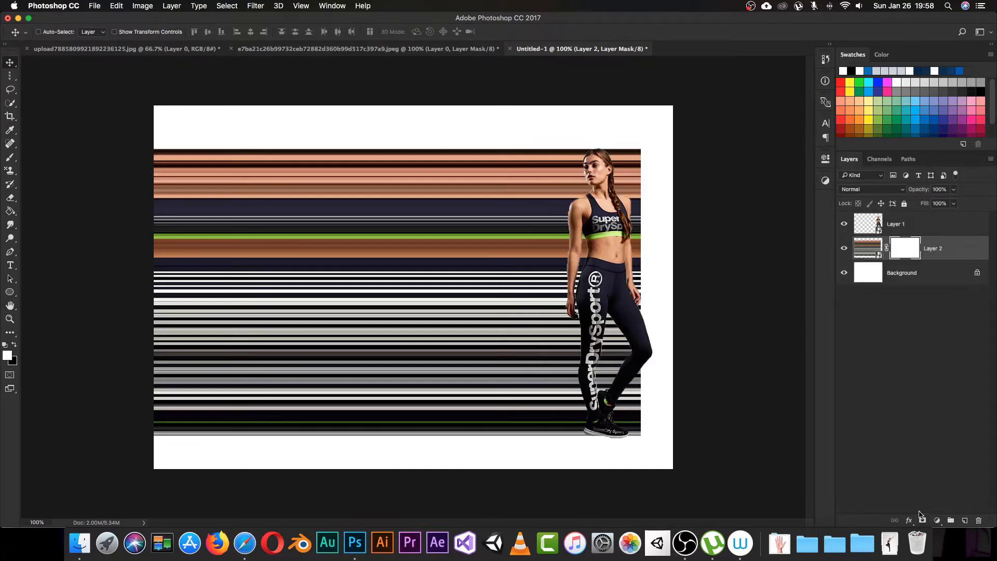
# Load the woman layer's outline as a selection and invert it, keeping the stripes layer's mask active
pyautogui.keyDown('super'); pyautogui.click(872, 227); pyautogui.keyUp('super')
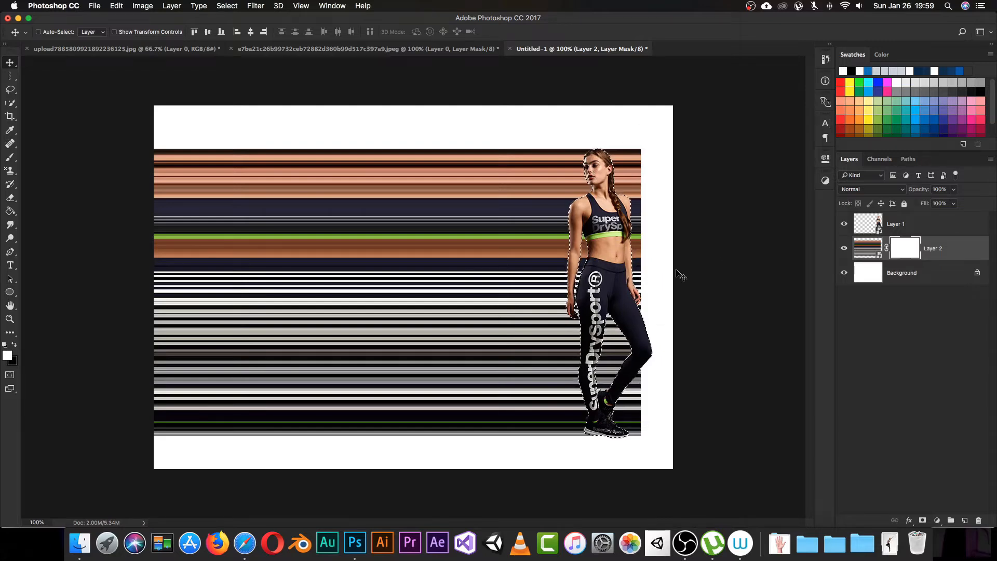
pyautogui.click(229, 6)
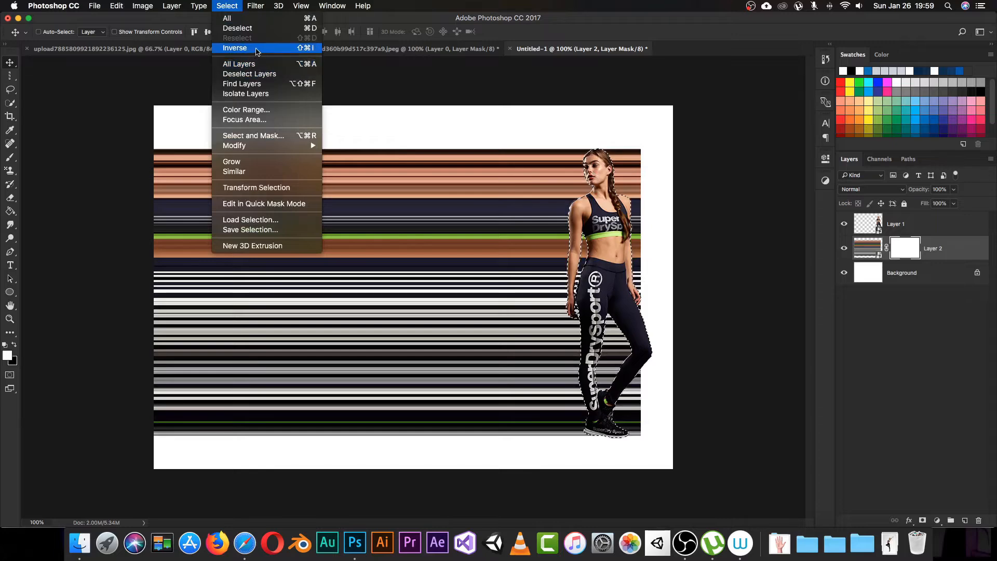
pyautogui.click(237, 48)
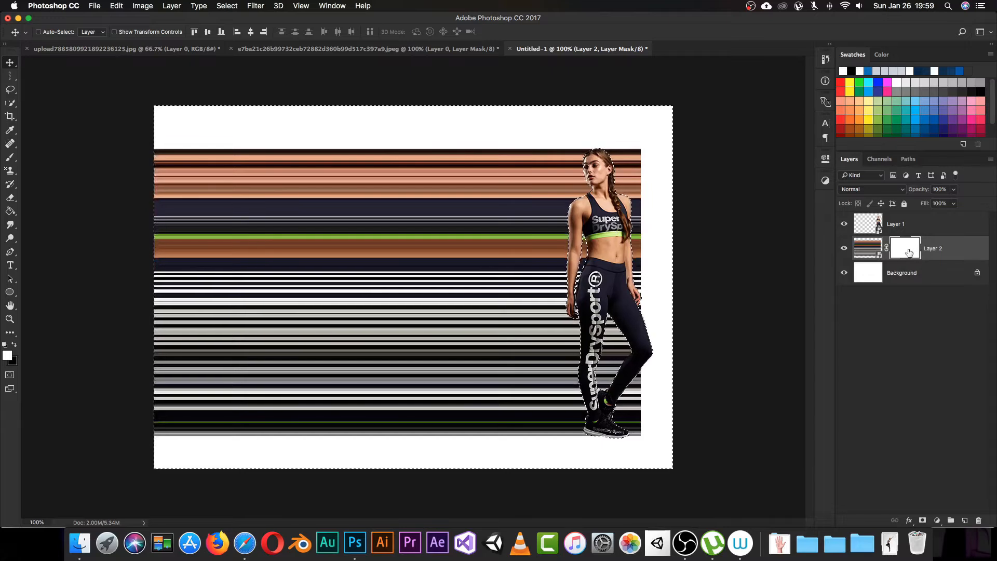
# Mask out the stripes beyond the woman's outer side by painting black with a 49 px brush, then clear the selection
pyautogui.press('b')
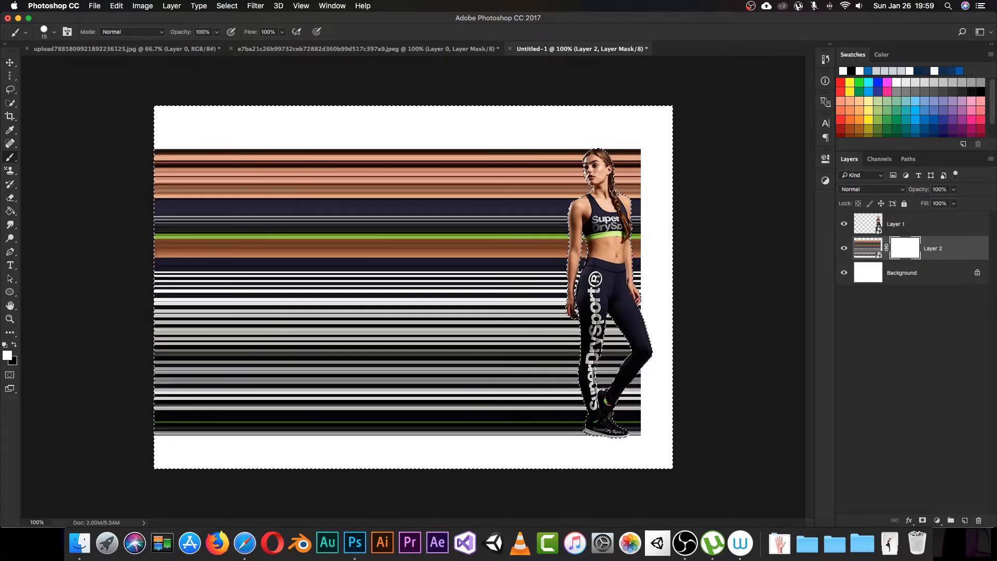
pyautogui.press('x')
pyautogui.moveTo(629, 153); pyautogui.dragTo(607, 160)
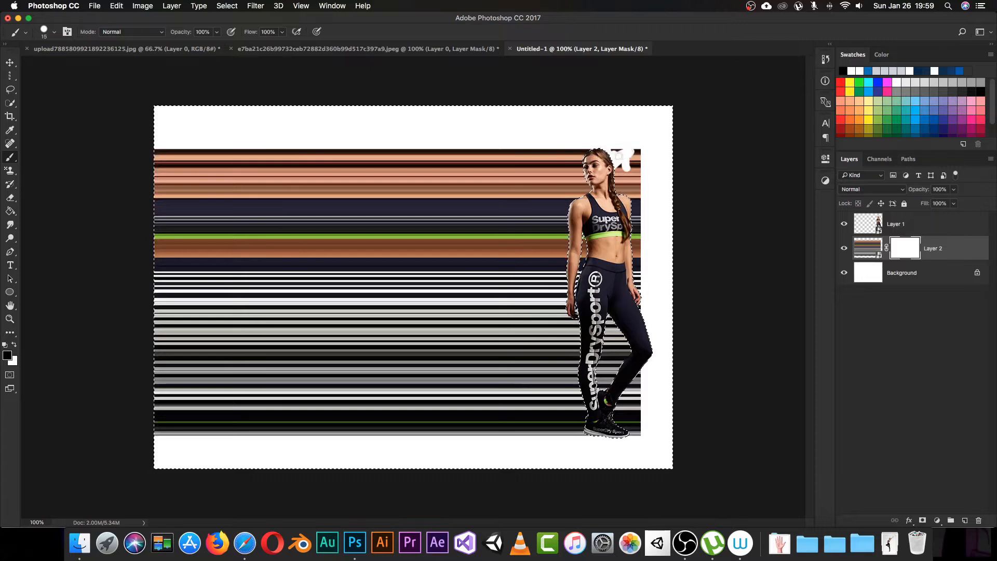
pyautogui.rightClick(640, 196)
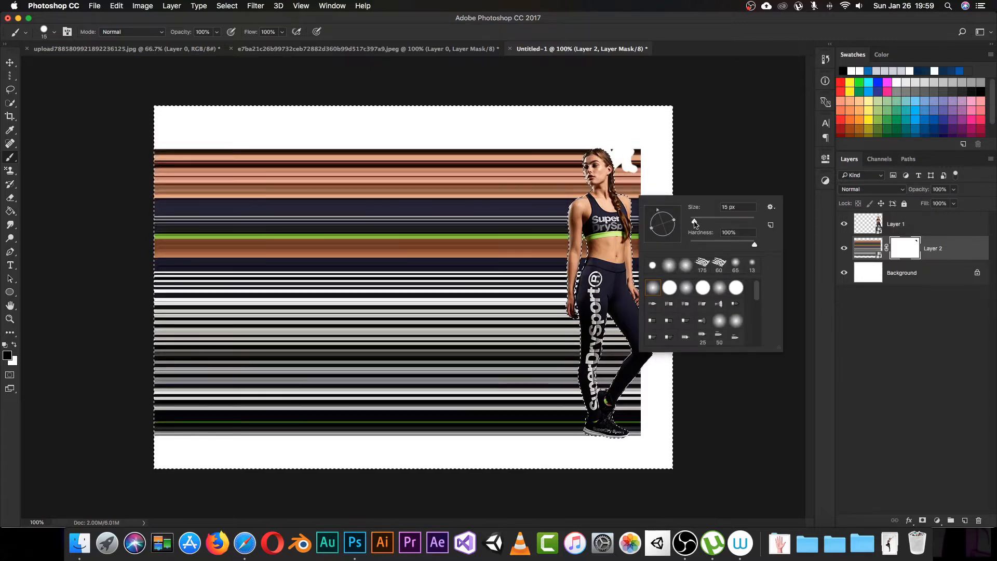
pyautogui.moveTo(695, 221); pyautogui.dragTo(703, 222)
pyautogui.moveTo(656, 167); pyautogui.dragTo(629, 159)
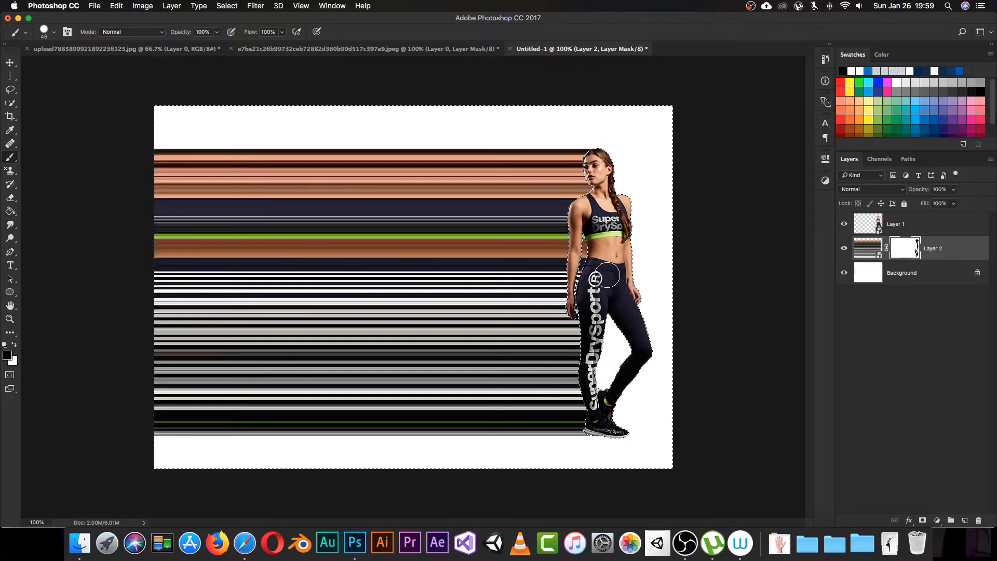
pyautogui.press('super+d')
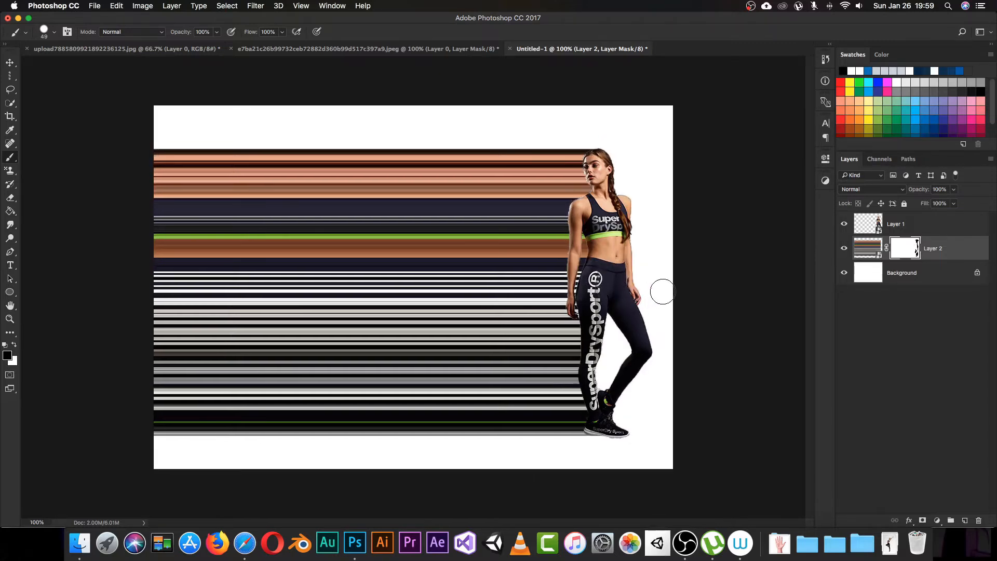
# Paint white on the stripes layer's mask between the woman's legs to restore the stripes there
pyautogui.press('v')
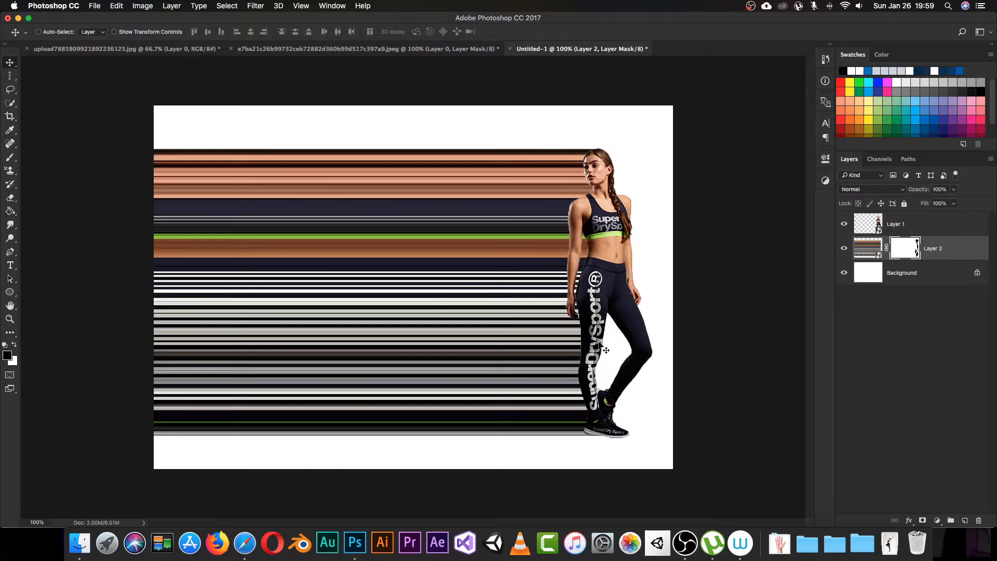
pyautogui.press('b')
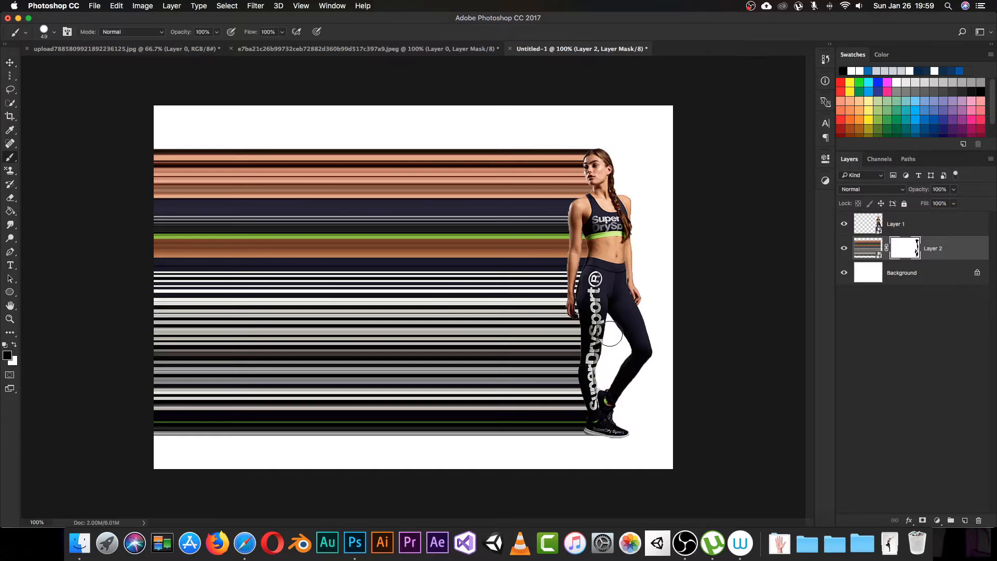
pyautogui.press('x')
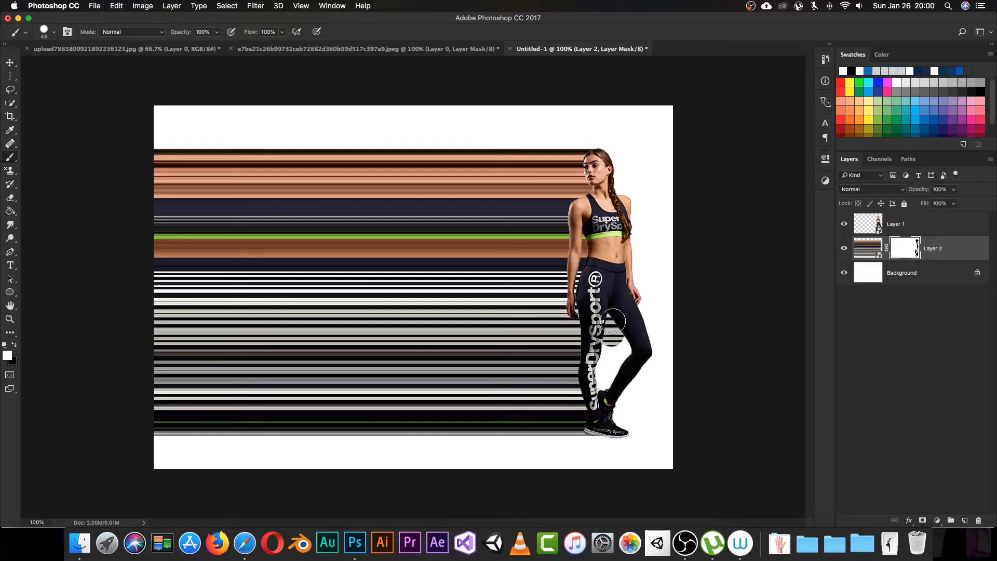
pyautogui.moveTo(620, 358)
pyautogui.mouseDown()
pyautogui.moveTo(610, 311)
pyautogui.moveTo(590, 396)
pyautogui.mouseUp()
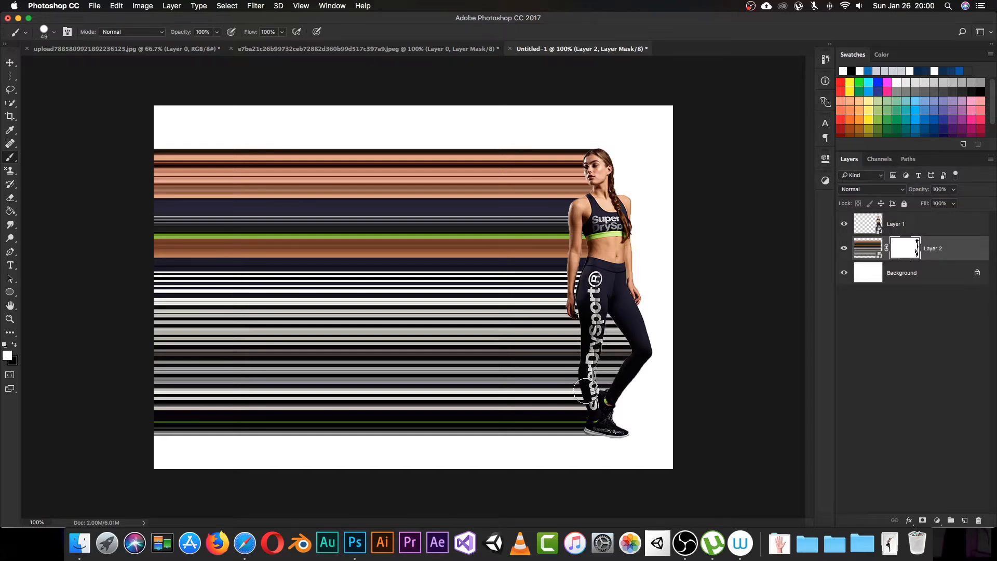
pyautogui.press('v')
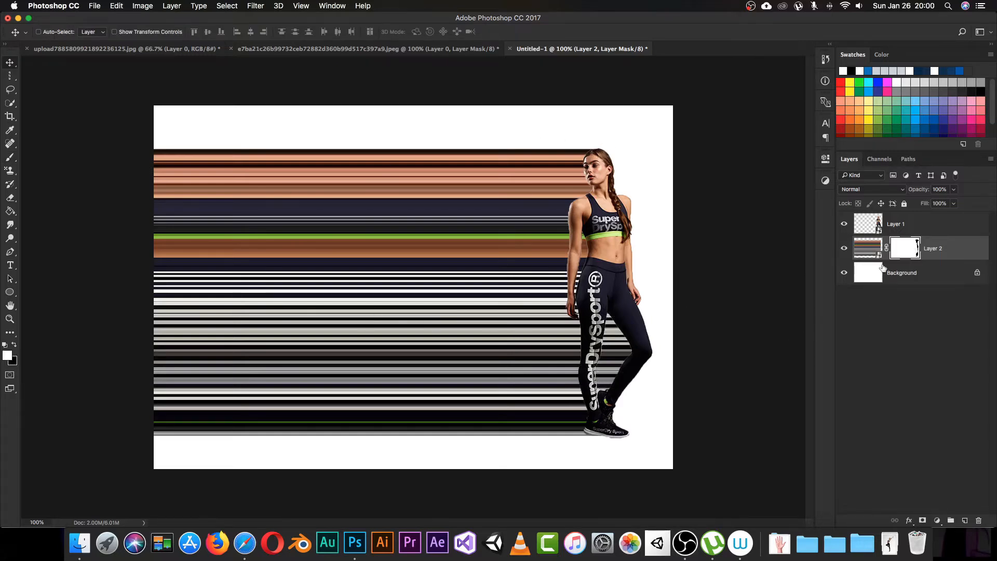
# Add an empty layer directly above the stripes layer
pyautogui.click(872, 251)
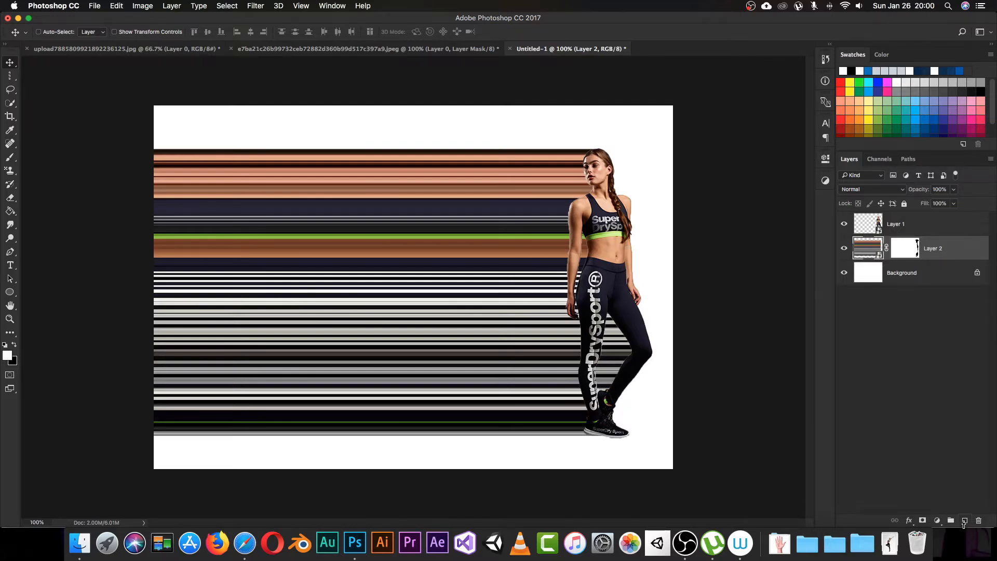
pyautogui.click(964, 521)
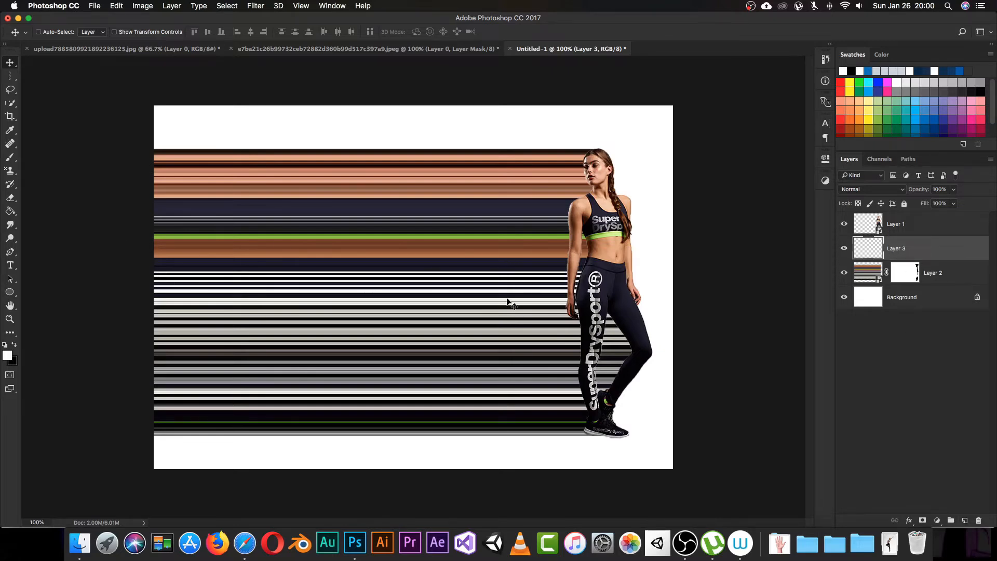
pyautogui.press('super+equal')
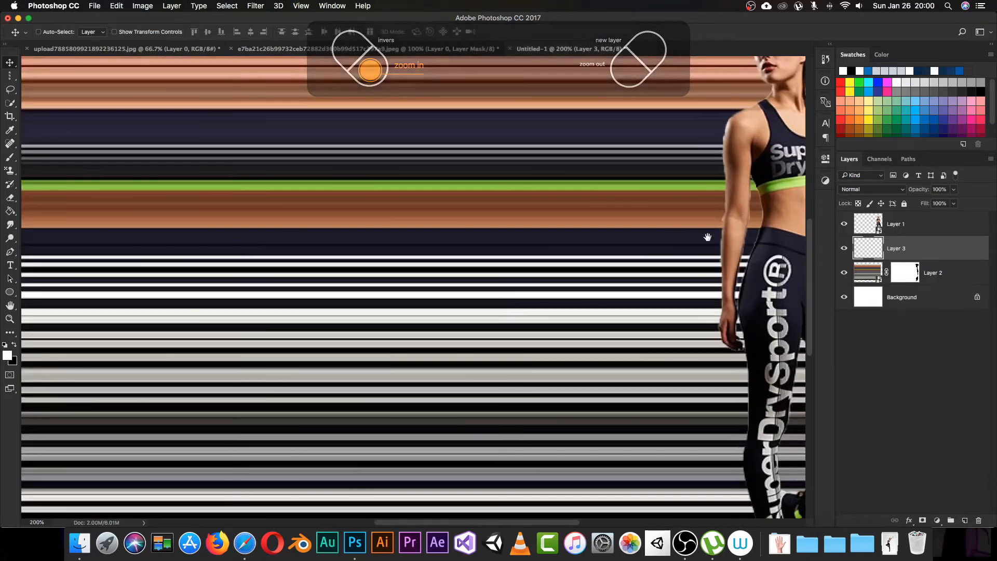
pyautogui.moveTo(708, 234); pyautogui.dragTo(538, 323)
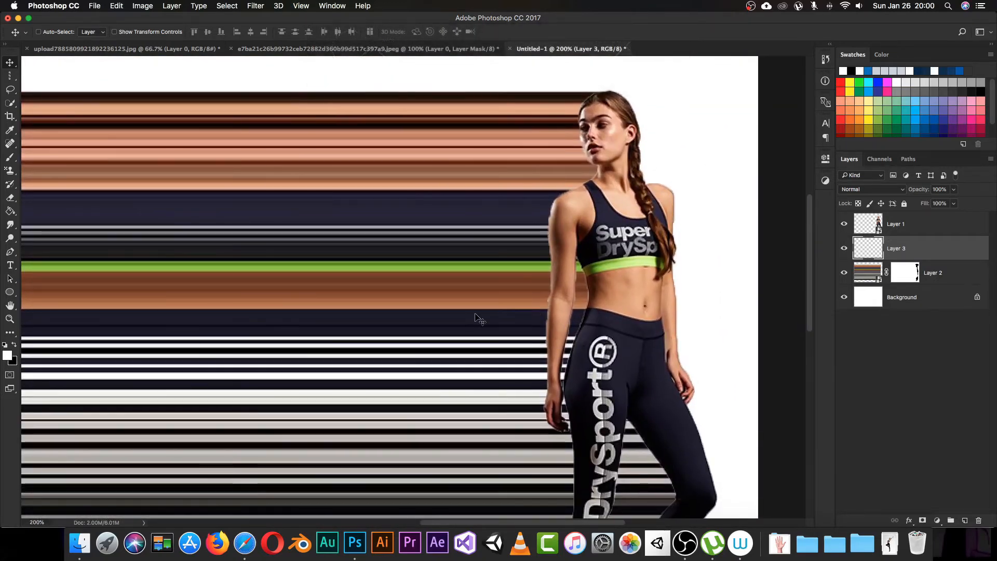
pyautogui.press('super+minus')
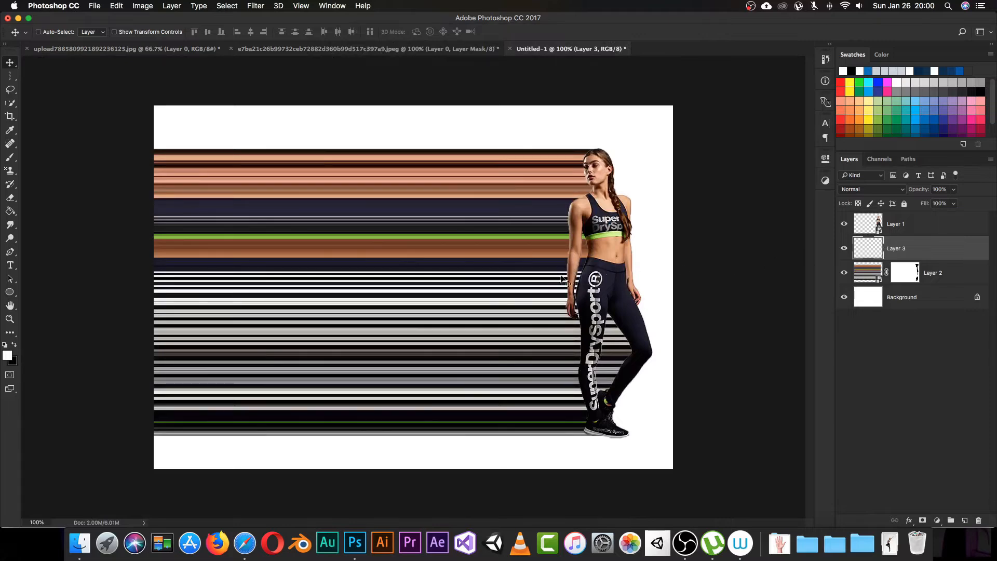
# Soften the 49 px brush by lowering its hardness and sample a brown skin tone from the woman's waist as the painting colour
pyautogui.press('b')
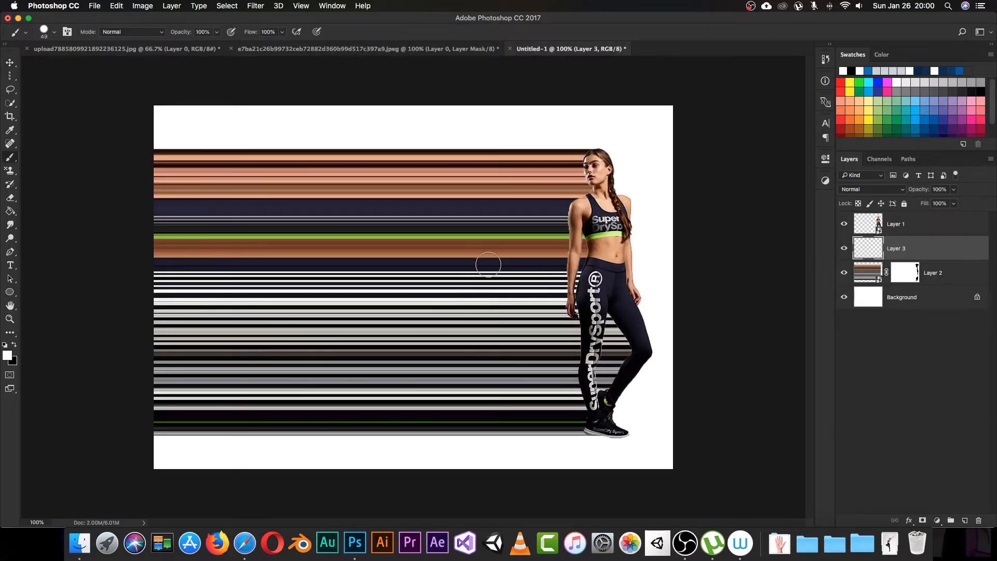
pyautogui.rightClick(476, 218)
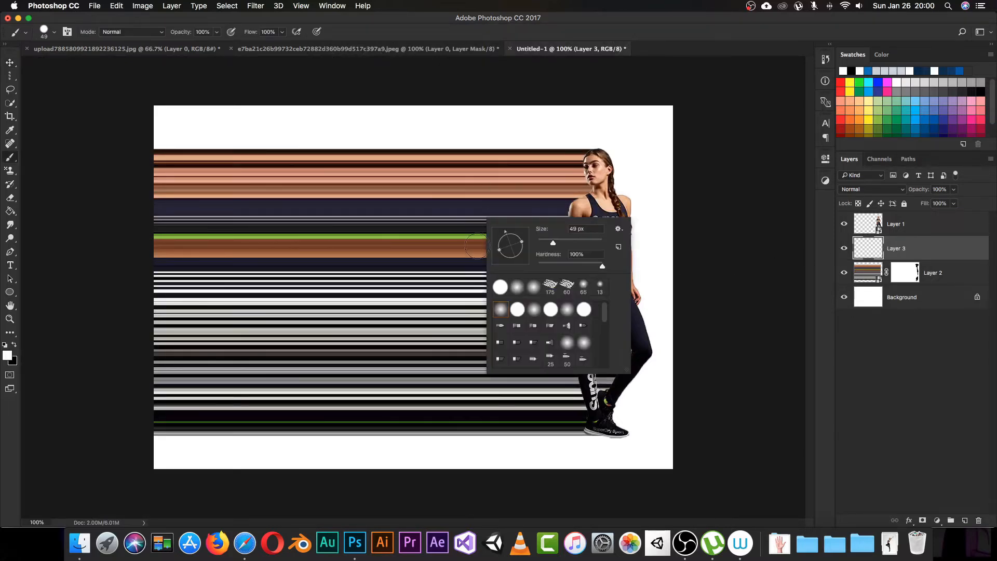
pyautogui.moveTo(600, 265); pyautogui.dragTo(521, 267)
pyautogui.click(657, 118)
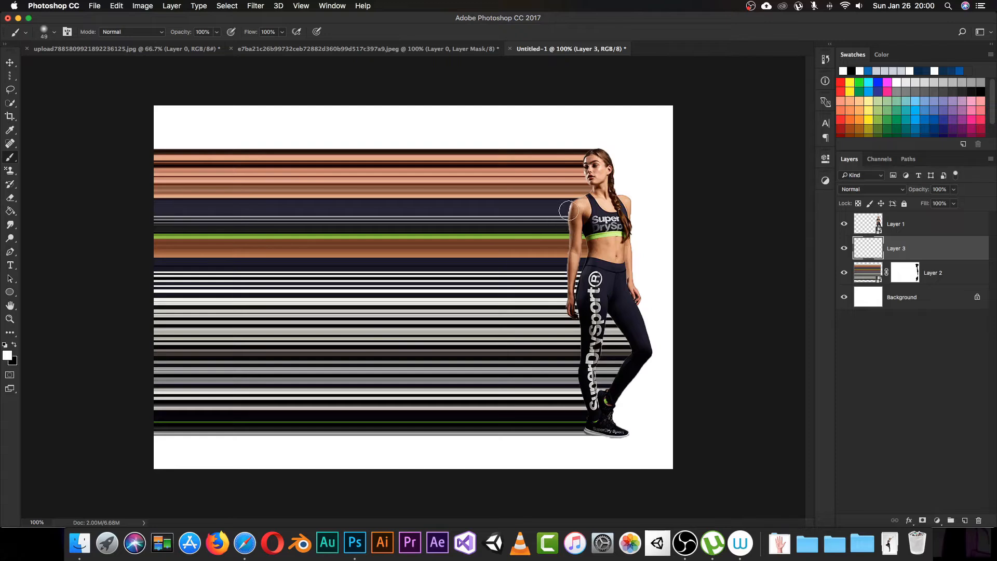
pyautogui.press('i')
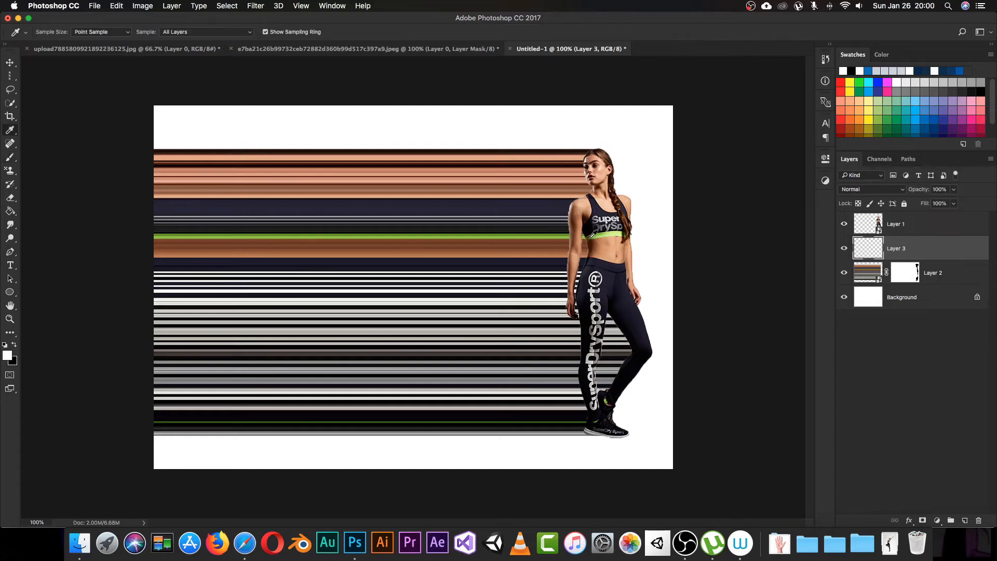
pyautogui.click(589, 254)
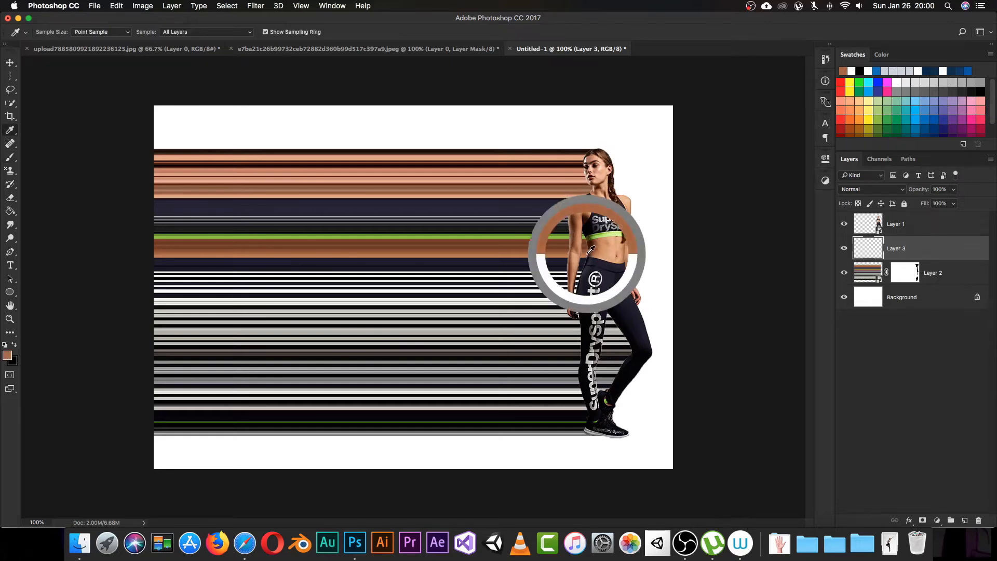
pyautogui.click(586, 258)
pyautogui.press('b')
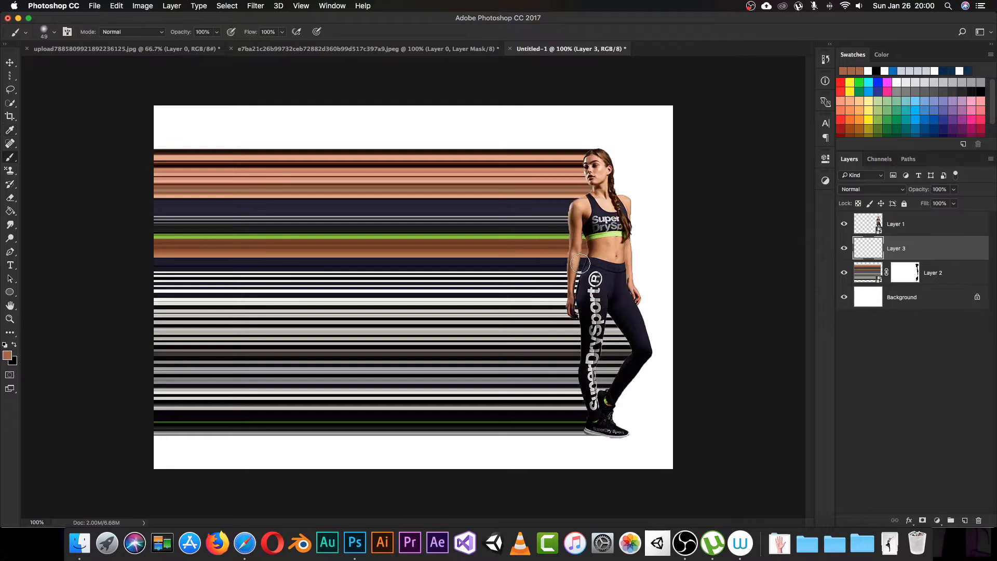
# Set the new empty layer's blend mode to Multiply
pyautogui.click(872, 191)
pyautogui.click(864, 198)
pyautogui.click(870, 191)
pyautogui.click(873, 210)
# Paint soft brown shading around the woman's legs, feet, head and arm on the Multiply layer
pyautogui.moveTo(607, 398)
pyautogui.mouseDown()
pyautogui.moveTo(632, 358)
pyautogui.moveTo(615, 305)
pyautogui.mouseUp()
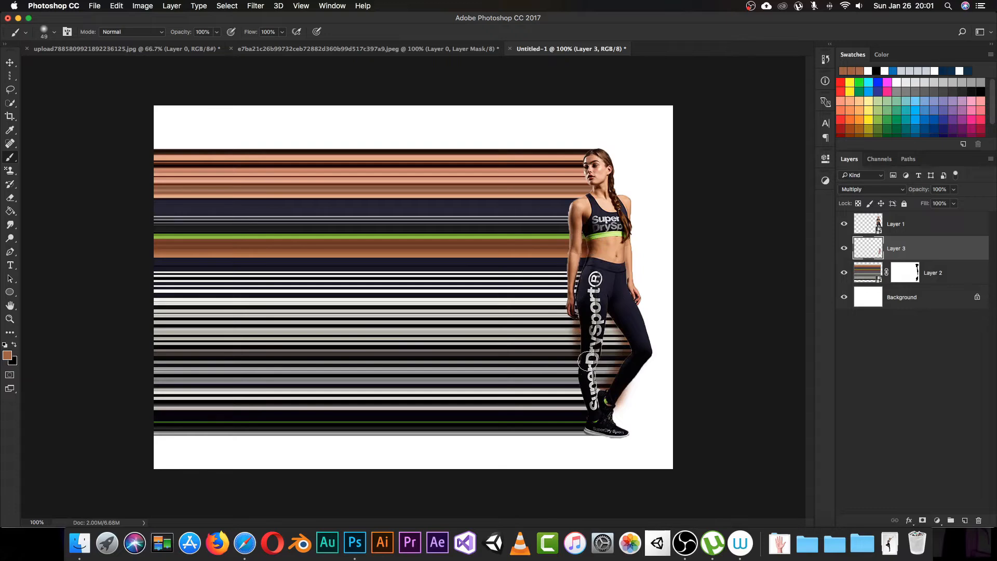
pyautogui.moveTo(592, 391)
pyautogui.mouseDown()
pyautogui.moveTo(581, 369)
pyautogui.moveTo(592, 422)
pyautogui.mouseUp()
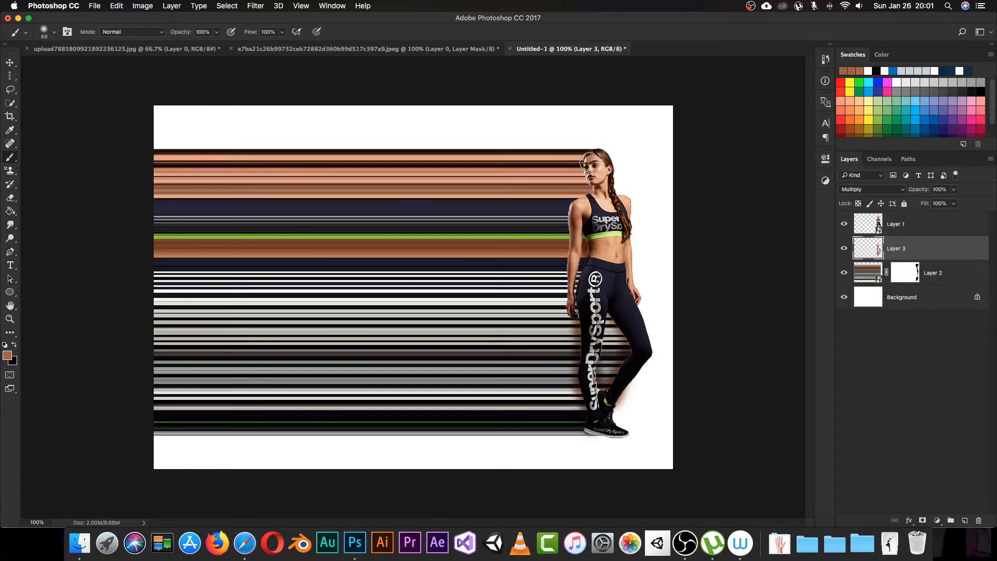
pyautogui.moveTo(589, 163)
pyautogui.mouseDown()
pyautogui.moveTo(594, 191)
pyautogui.moveTo(579, 197)
pyautogui.moveTo(570, 254)
pyautogui.moveTo(570, 320)
pyautogui.moveTo(580, 318)
pyautogui.mouseUp()
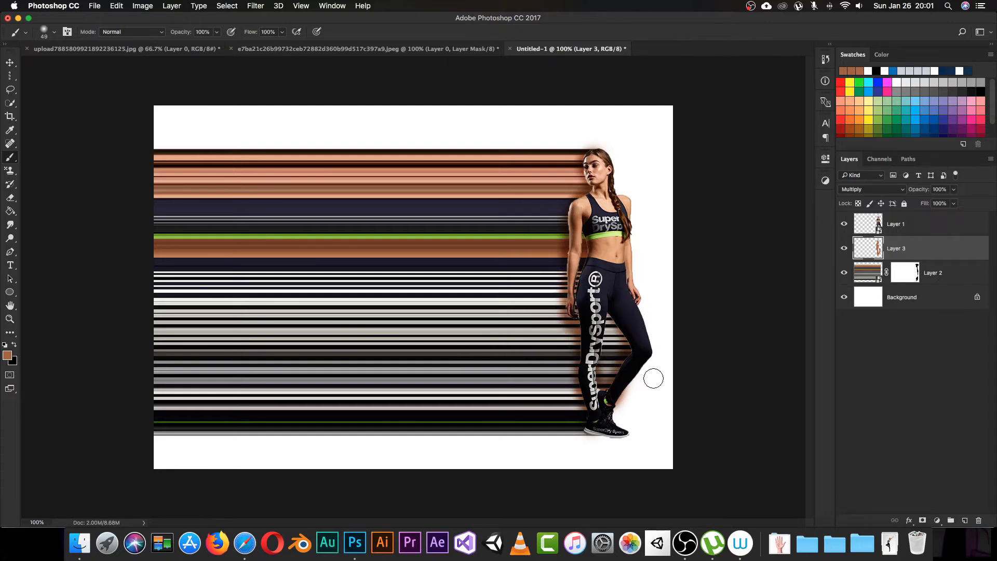
# Erase the excess brown shading along the woman's outer side, from her lower leg up to her head, with a 50% opacity eraser
pyautogui.press('e')
pyautogui.moveTo(659, 386)
pyautogui.mouseDown()
pyautogui.moveTo(644, 402)
pyautogui.moveTo(627, 399)
pyautogui.mouseUp()
pyautogui.press('e')
pyautogui.moveTo(629, 384)
pyautogui.mouseDown()
pyautogui.moveTo(651, 339)
pyautogui.moveTo(652, 361)
pyautogui.moveTo(619, 430)
pyautogui.moveTo(657, 331)
pyautogui.moveTo(634, 283)
pyautogui.moveTo(623, 154)
pyautogui.mouseUp()
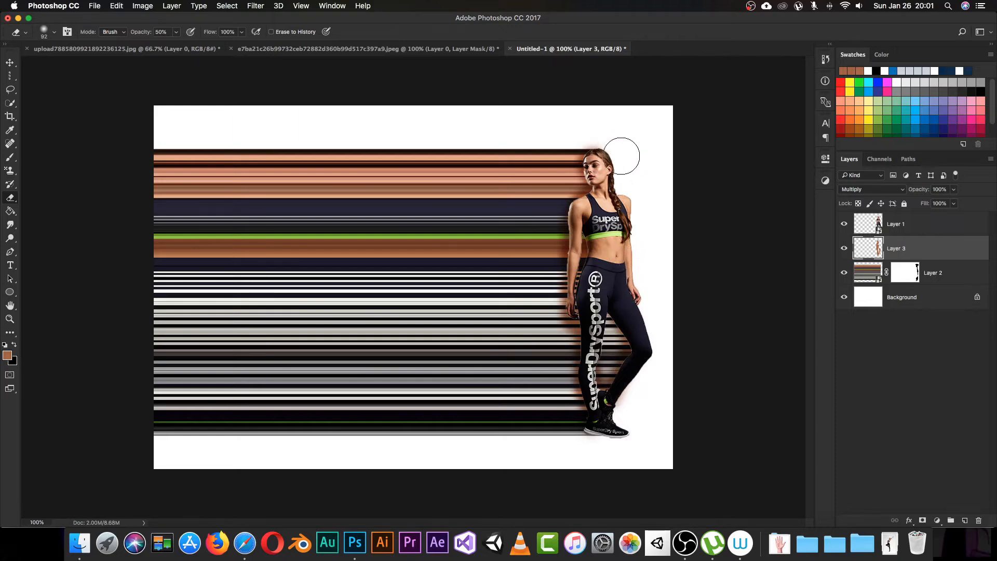
pyautogui.press('v')
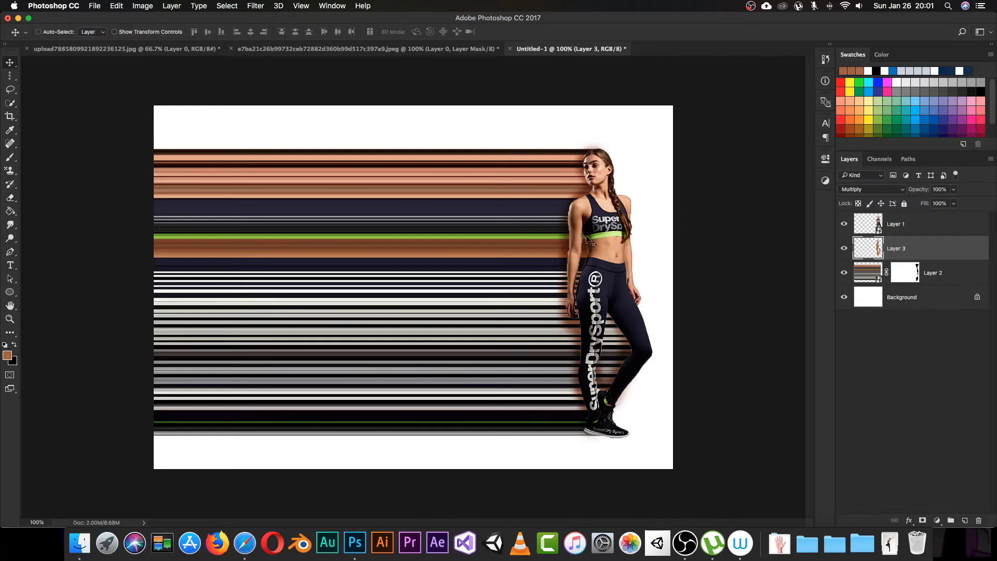
# Set the shading layer's opacity to 50% and compare the composition with that layer hidden and shown
pyautogui.click(939, 189)
pyautogui.write('50')
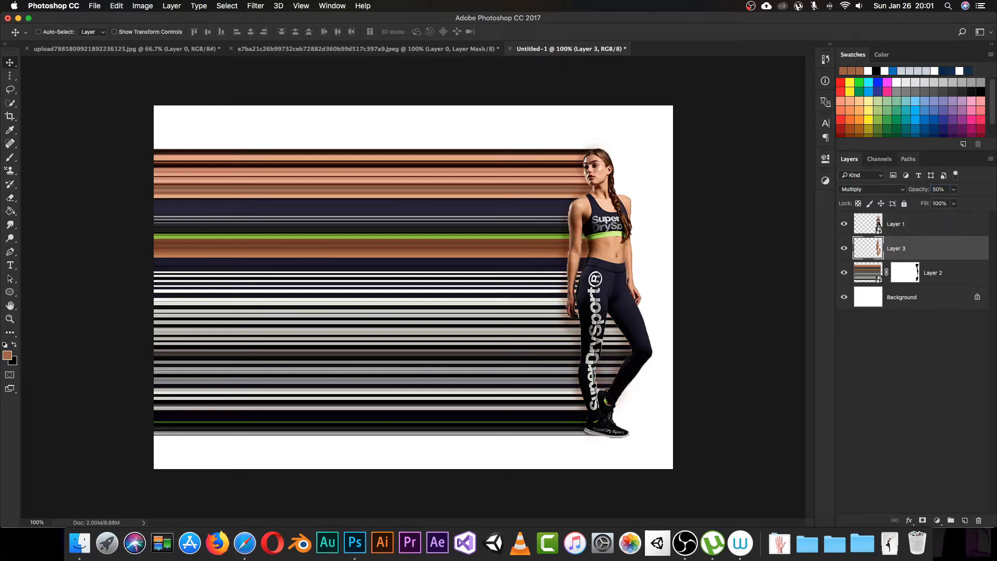
pyautogui.press('super+minus')
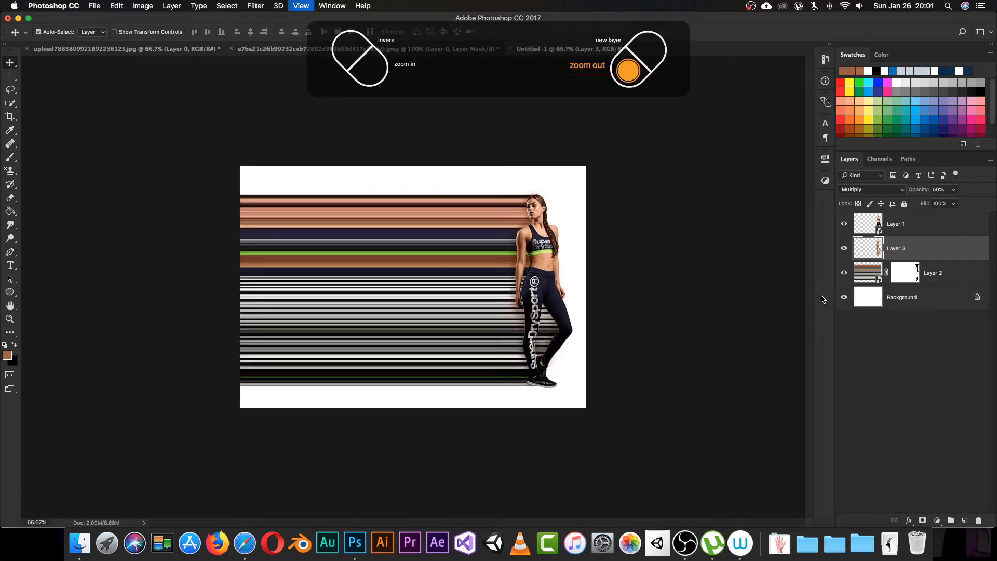
pyautogui.click(847, 251)
pyautogui.click(845, 249)
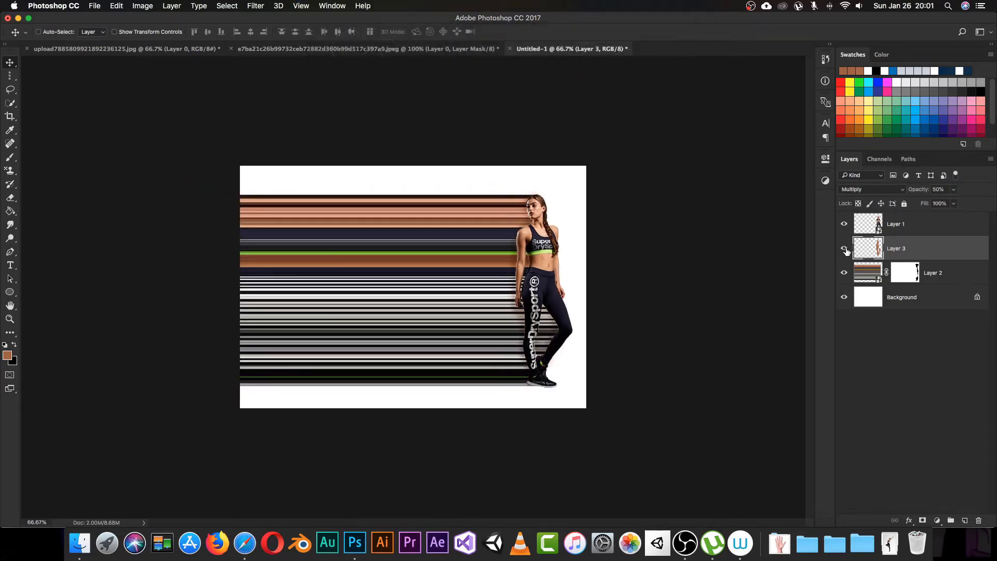
pyautogui.click(844, 254)
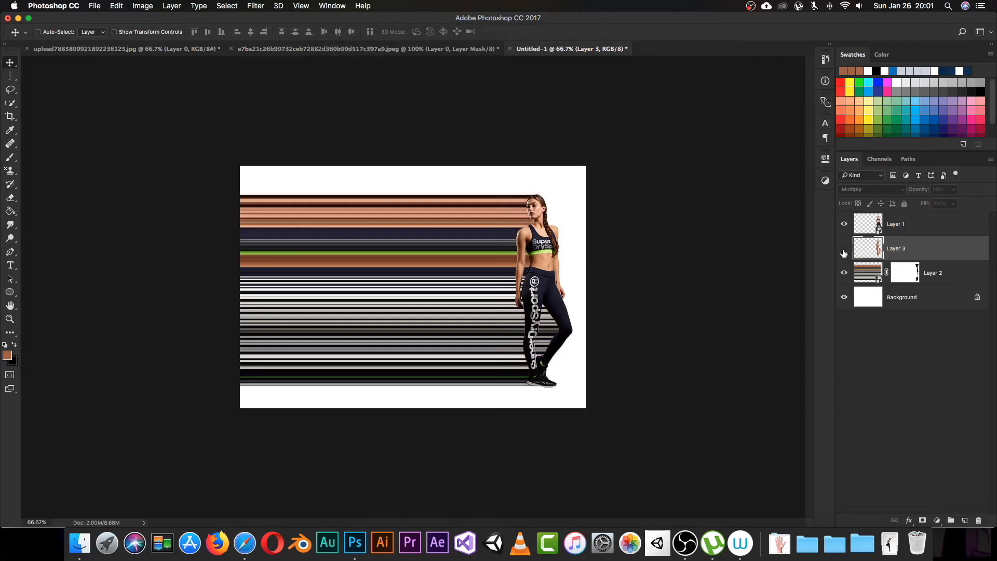
pyautogui.click(844, 253)
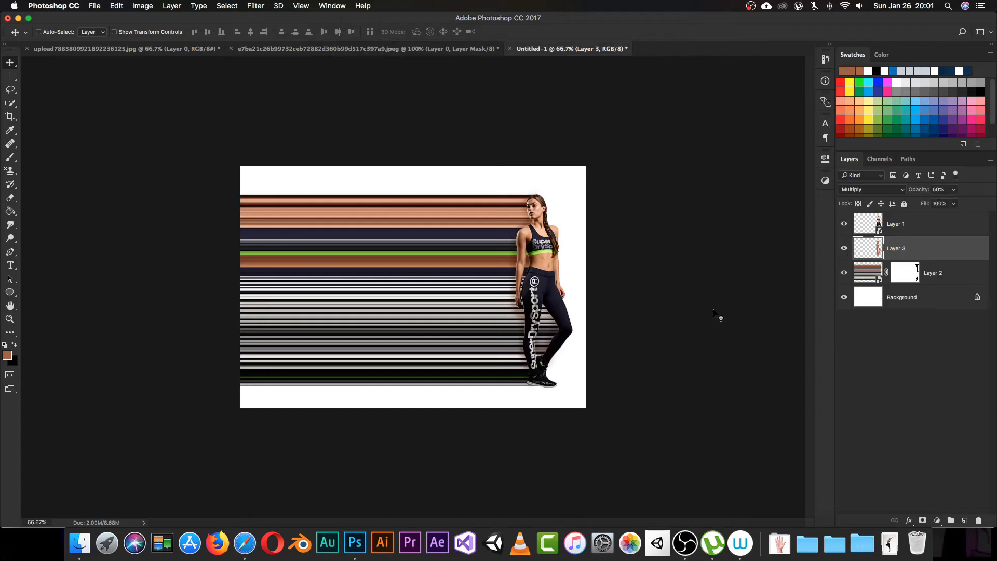
# Add another empty layer between the shading layer and the stripes layer
pyautogui.click(943, 272)
pyautogui.click(965, 520)
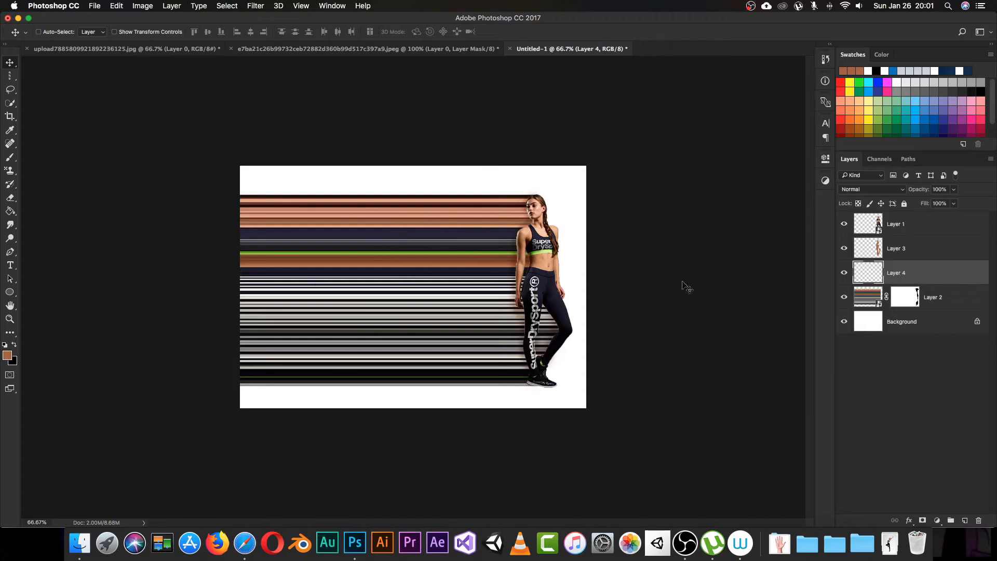
# Load the outline of the stripes on Layer 2 as a selection and sample the dark navy stripe as the brush colour
pyautogui.keyDown('super'); pyautogui.click(869, 300); pyautogui.keyUp('super')
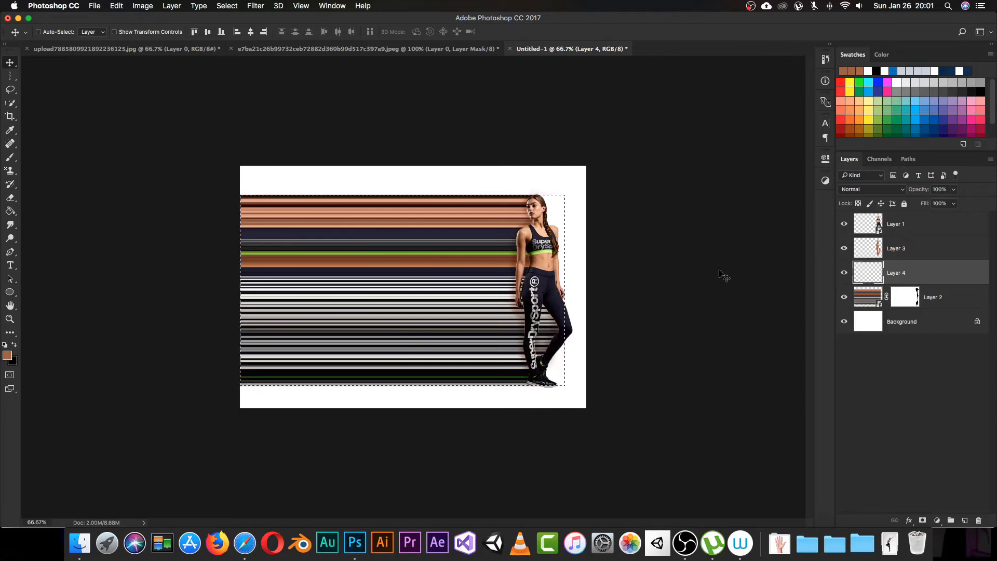
pyautogui.press('b')
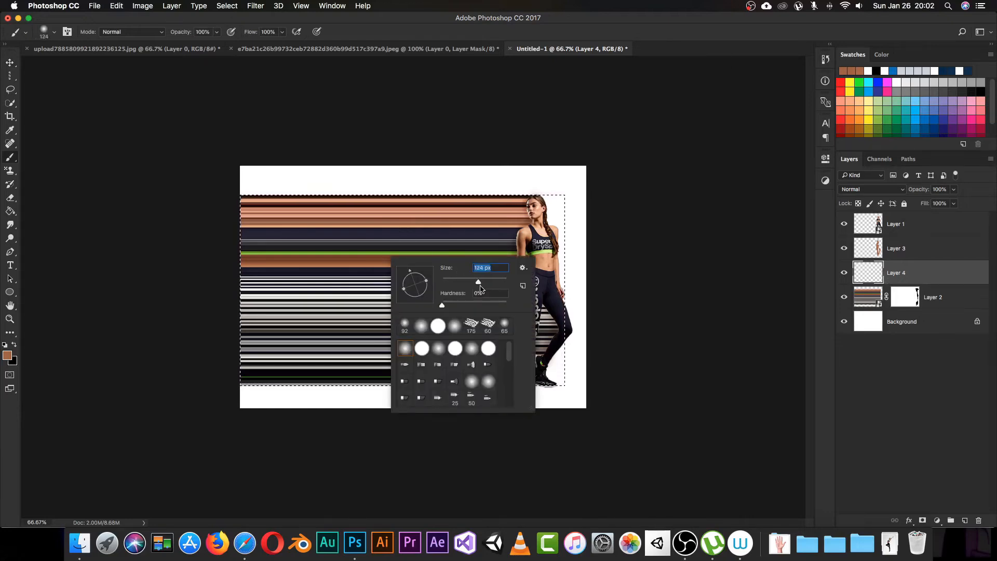
pyautogui.click(473, 182)
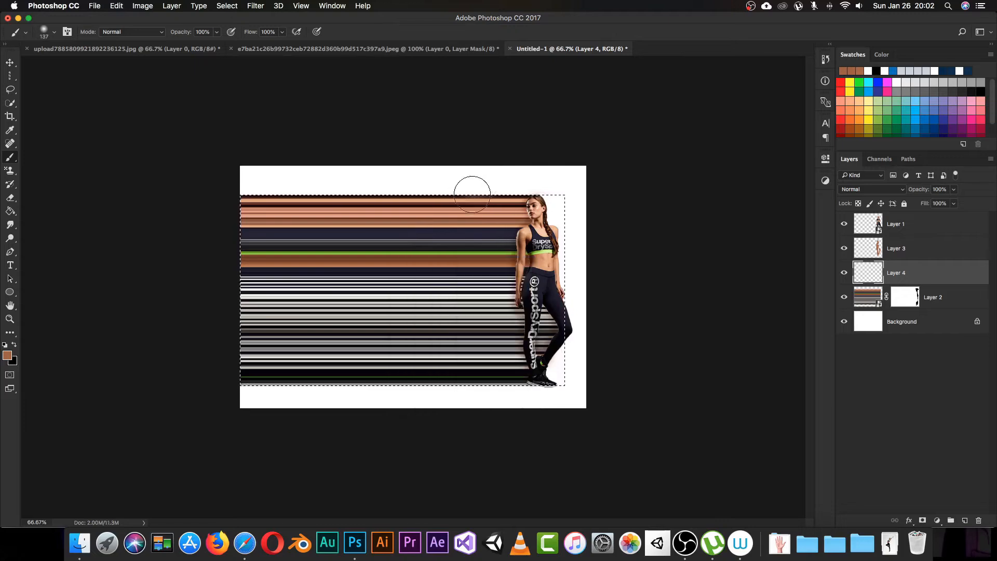
pyautogui.press('i')
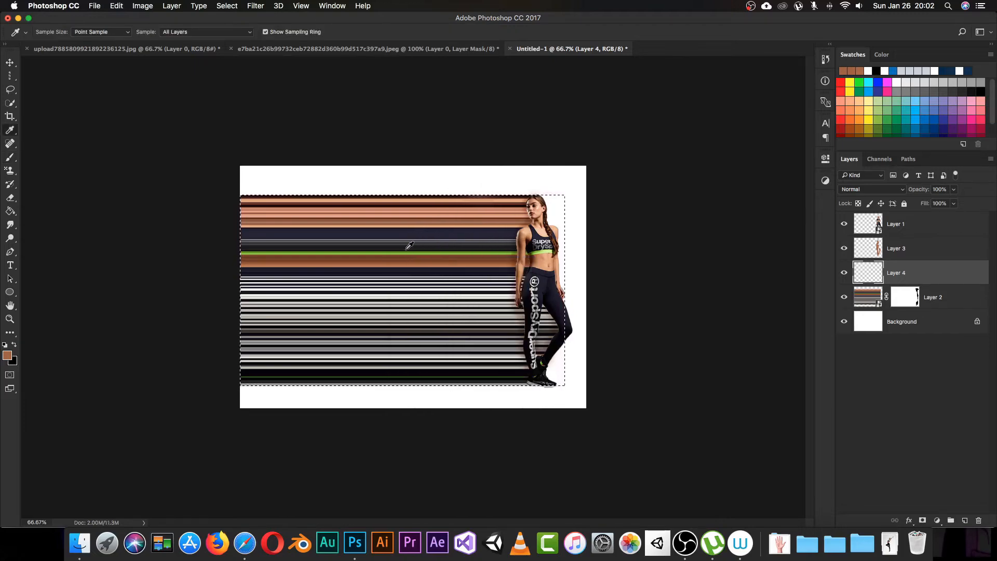
pyautogui.moveTo(410, 245); pyautogui.dragTo(413, 232)
pyautogui.press('b')
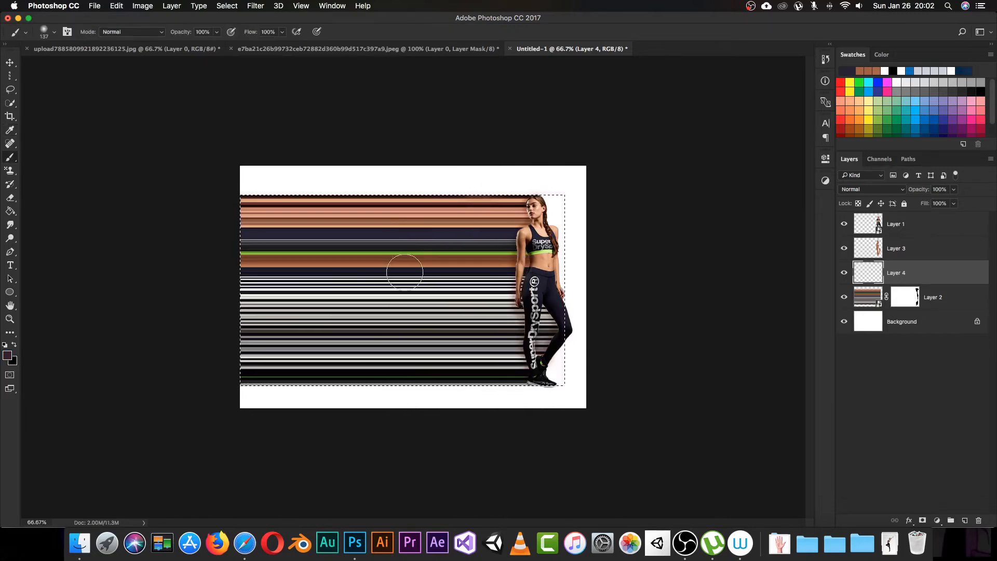
# Paint a broad soft navy stroke diagonally across the selected stripes on Layer 4 with a 412 px brush
pyautogui.rightClick(366, 298)
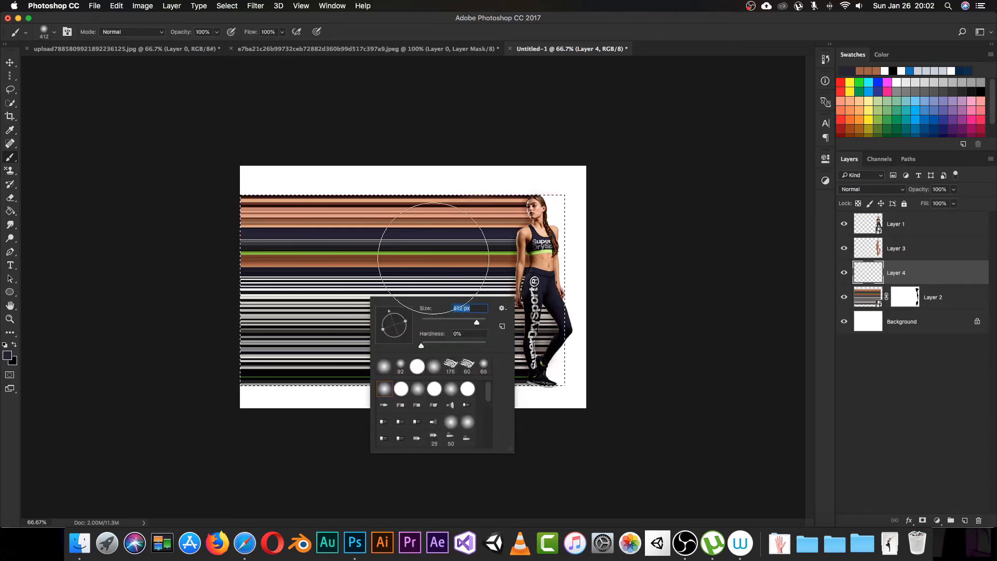
pyautogui.press('Return')
pyautogui.moveTo(375, 235)
pyautogui.mouseDown()
pyautogui.moveTo(350, 263)
pyautogui.moveTo(303, 357)
pyautogui.mouseUp()
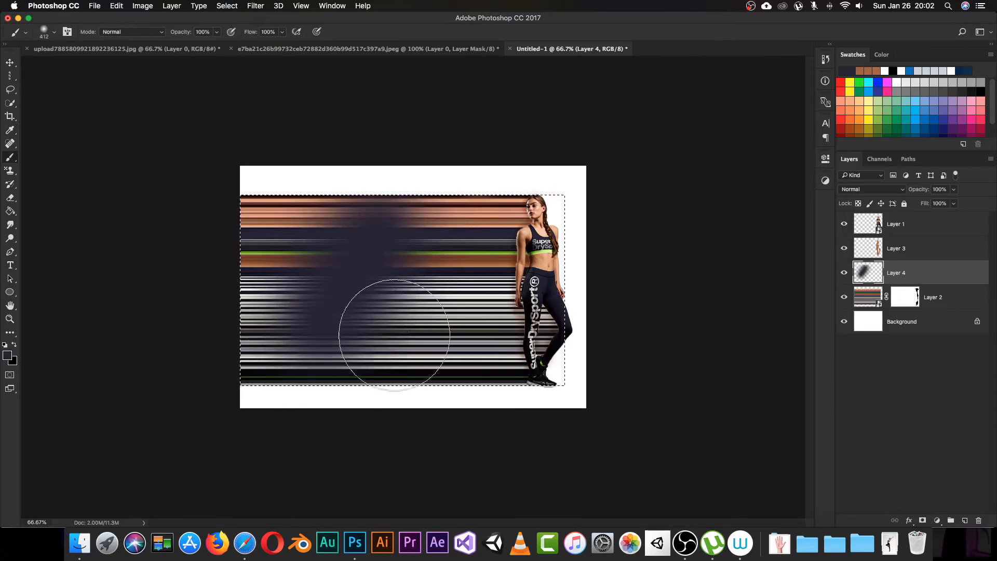
# Set Layer 4's blend mode to Overlay, extend the navy shading over more of the stripes, and clear the selection
pyautogui.click(862, 189)
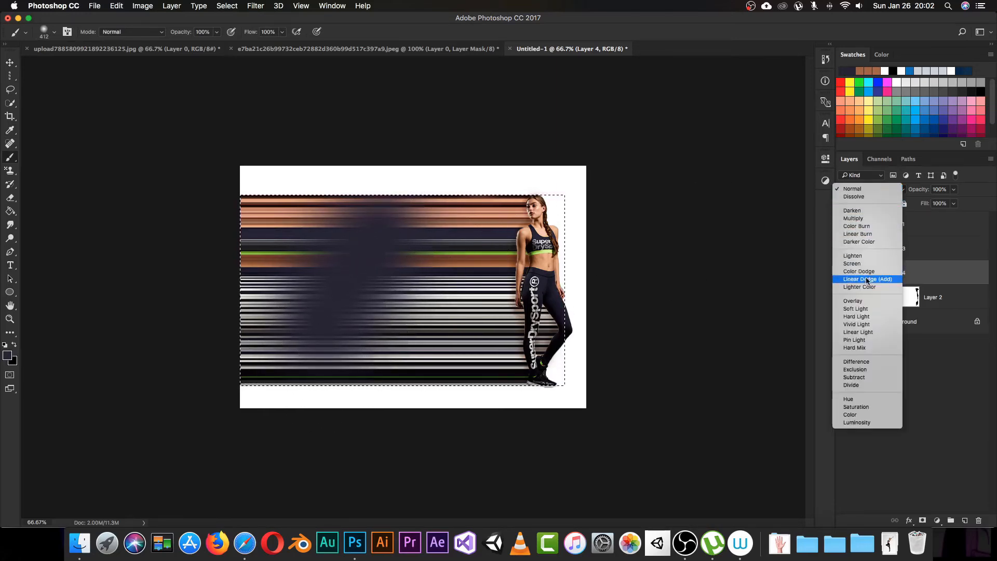
pyautogui.click(855, 301)
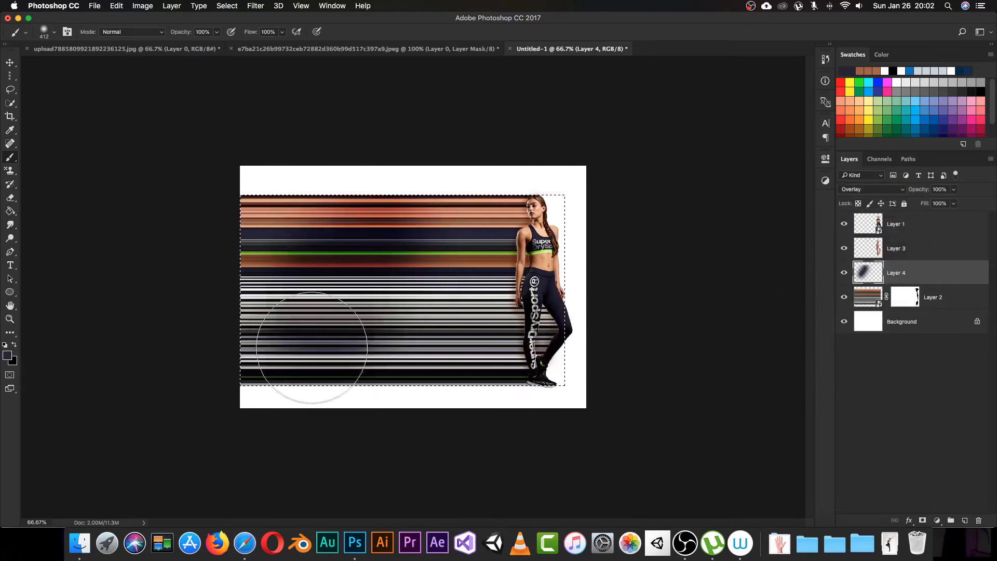
pyautogui.moveTo(312, 348)
pyautogui.mouseDown()
pyautogui.moveTo(337, 258)
pyautogui.moveTo(413, 196)
pyautogui.moveTo(346, 363)
pyautogui.mouseUp()
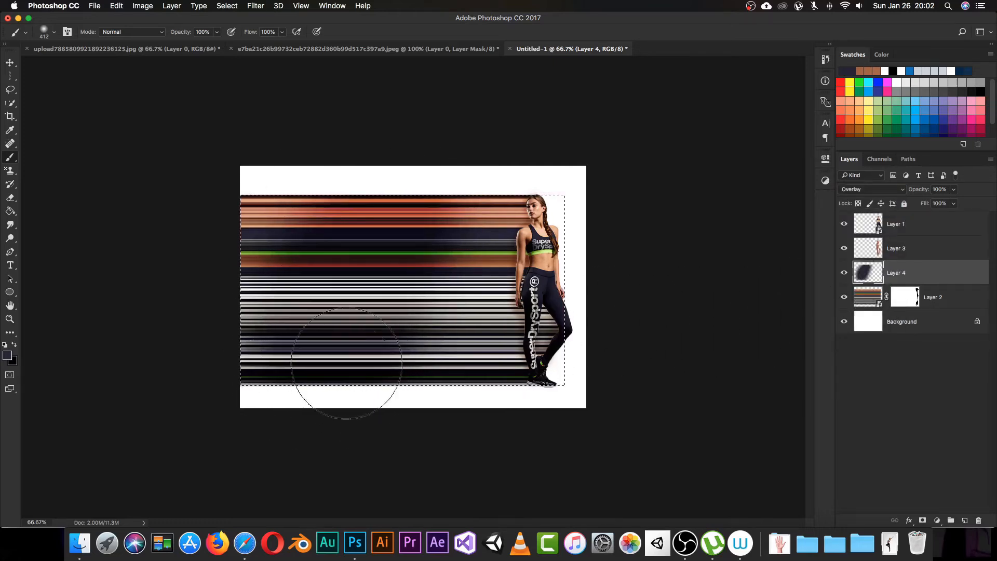
pyautogui.press('super+d')
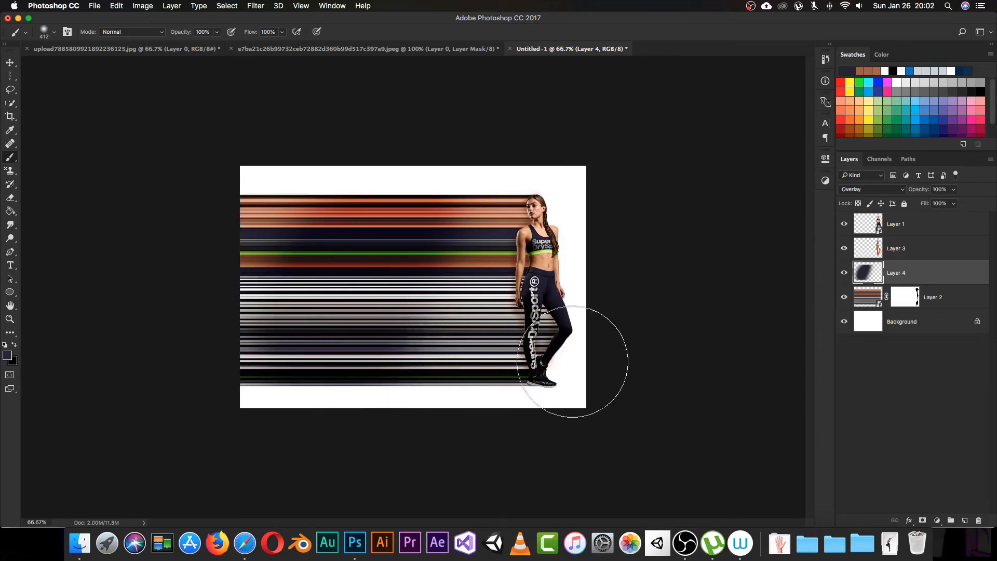
pyautogui.press('v')
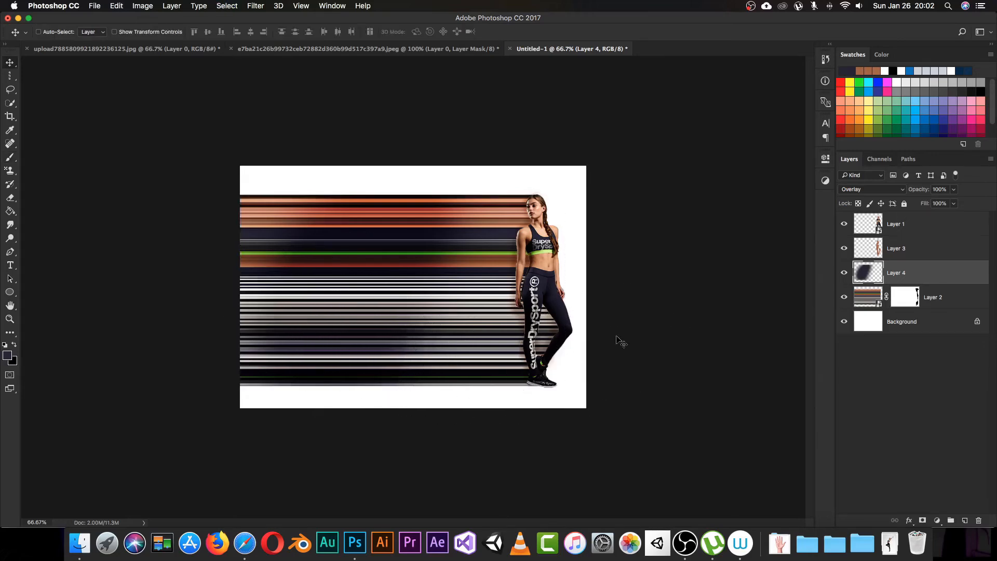
# Compare the composition with Layer 4 and Layer 3 each hidden and shown
pyautogui.click(845, 273)
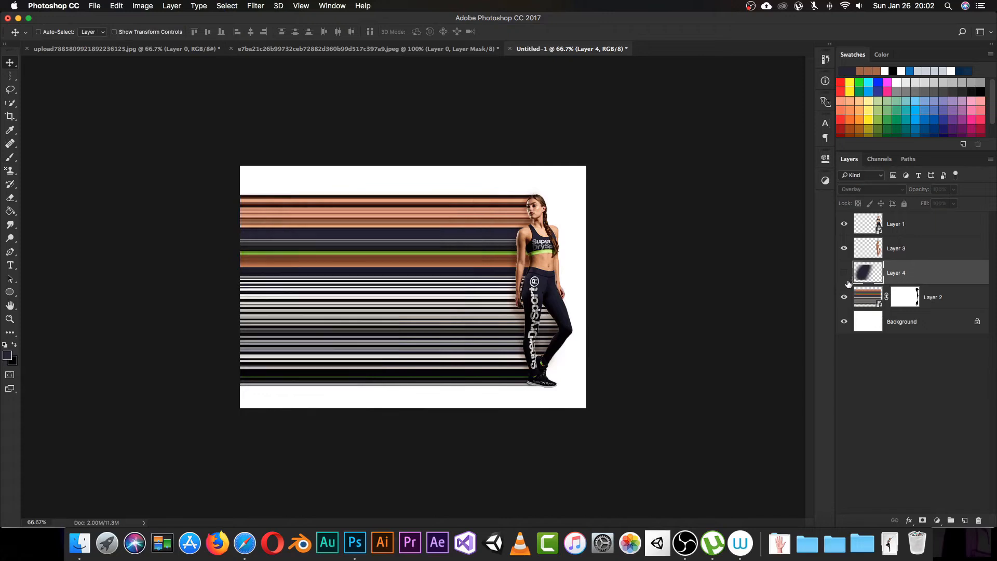
pyautogui.click(845, 274)
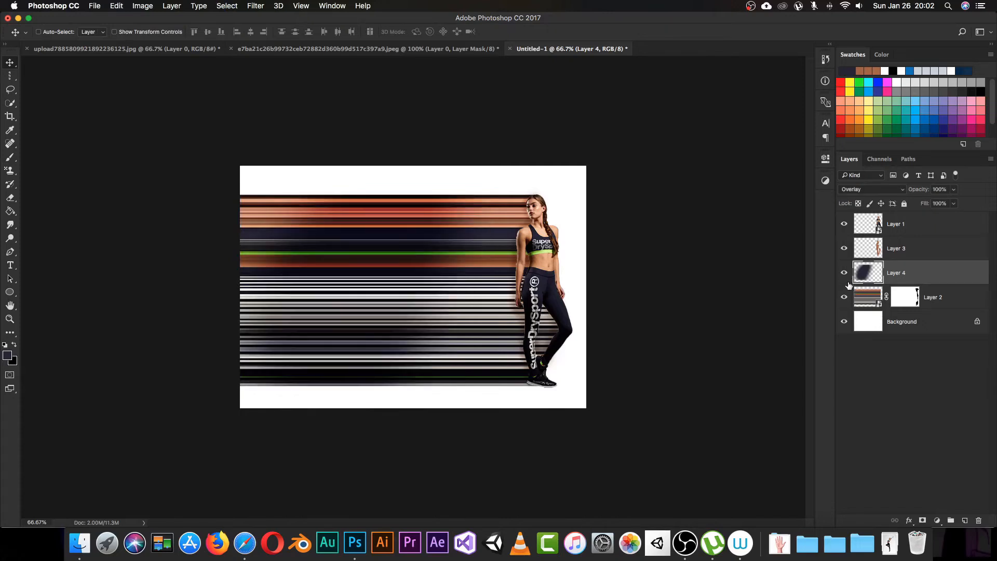
pyautogui.click(844, 250)
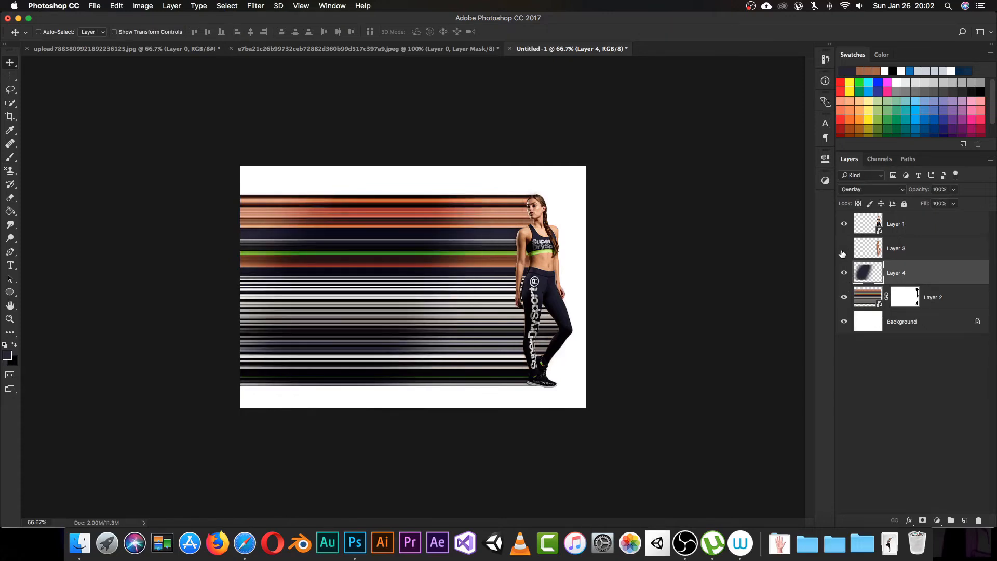
pyautogui.click(844, 250)
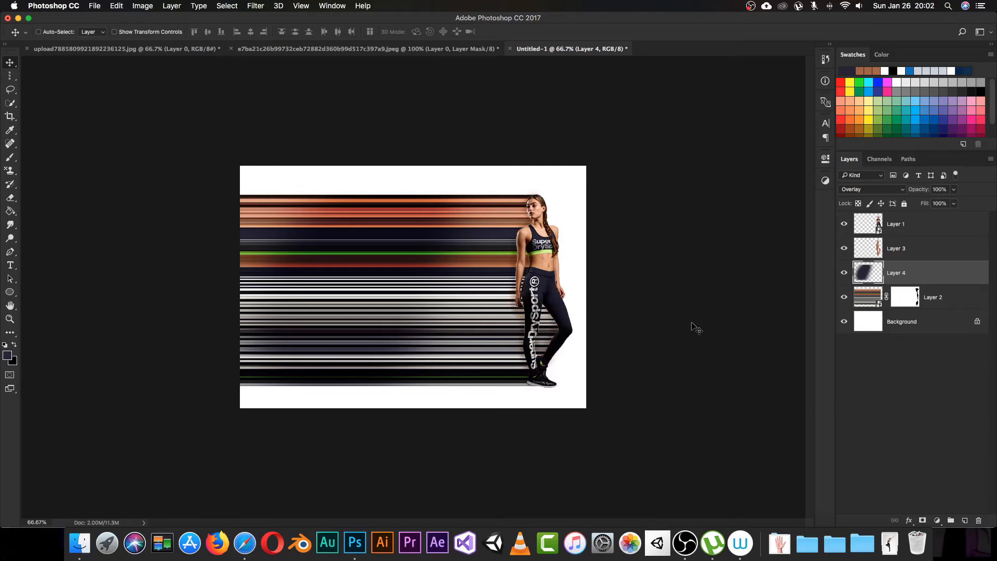
# Unlock the white Background layer
pyautogui.click(897, 323)
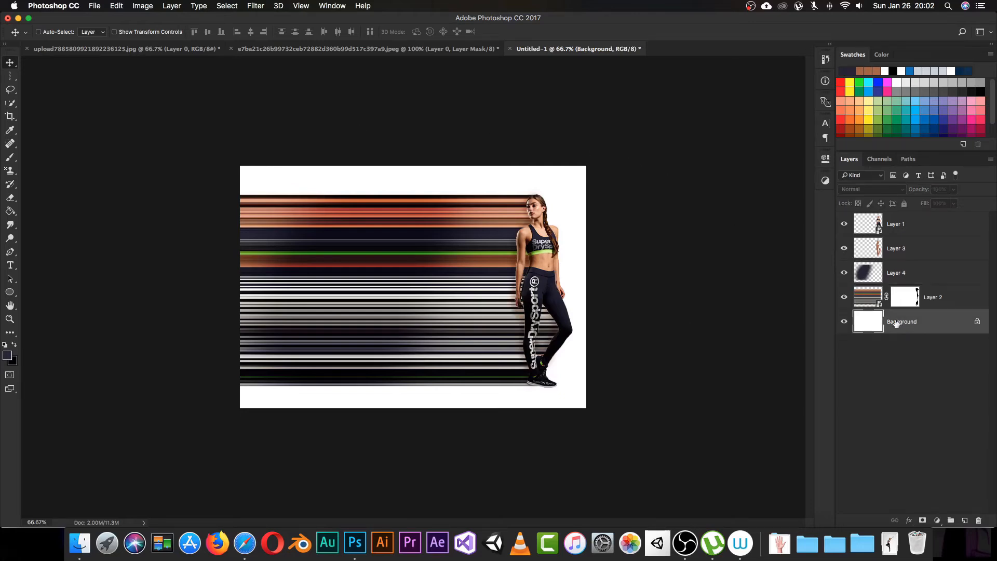
pyautogui.click(978, 322)
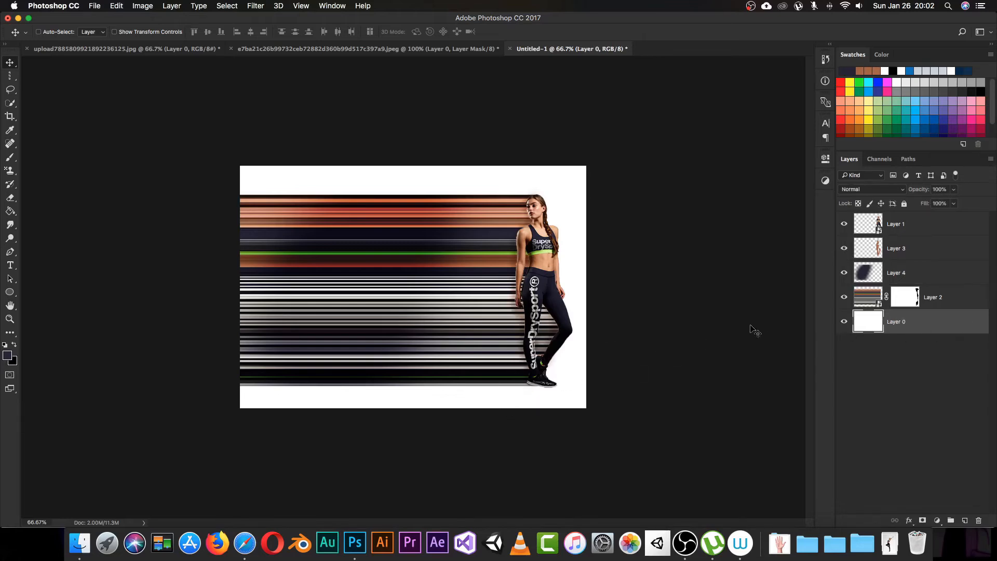
# Duplicate the masked stripes layer and delete the layer mask from the lower of the two
pyautogui.click(938, 297)
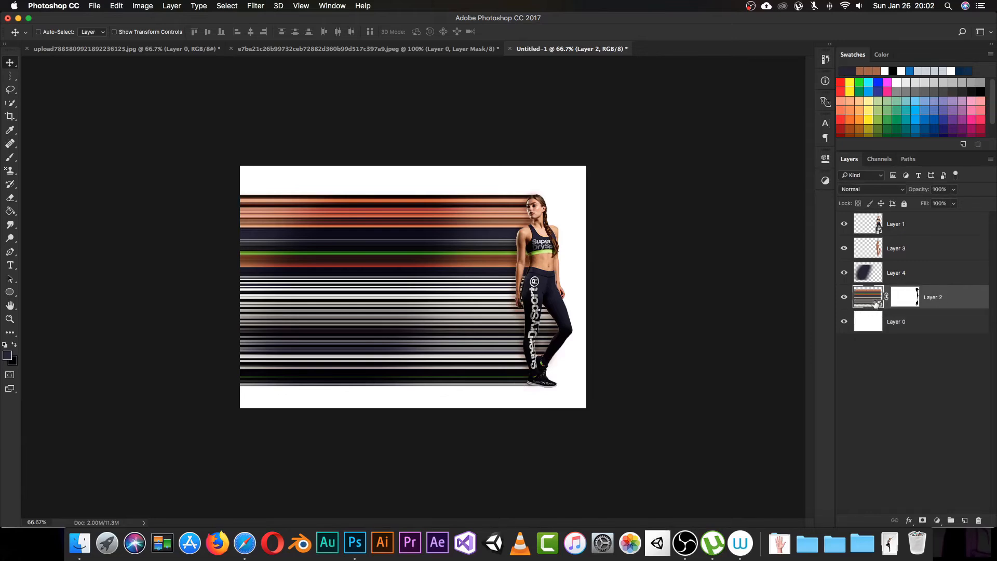
pyautogui.press('super+j')
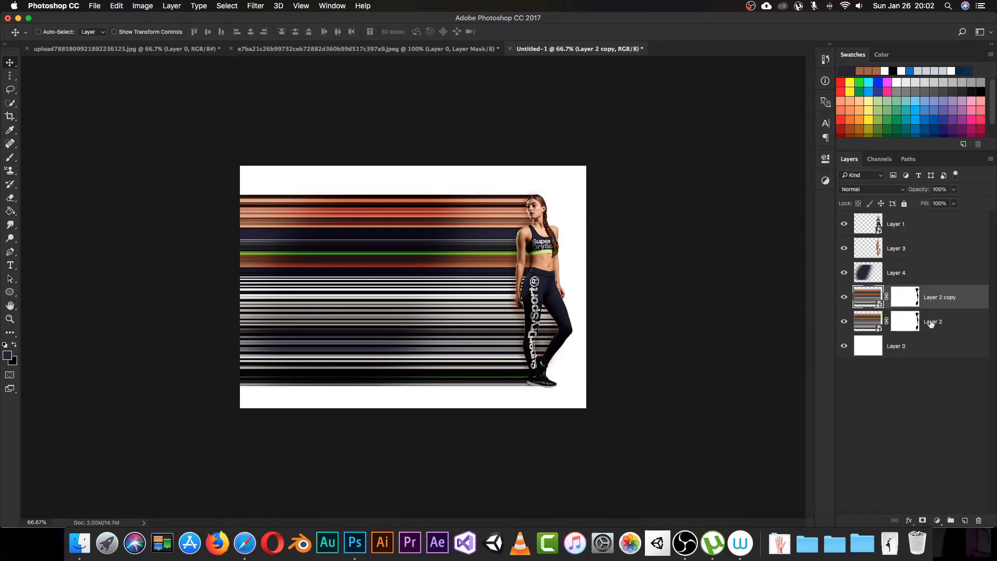
pyautogui.click(922, 327)
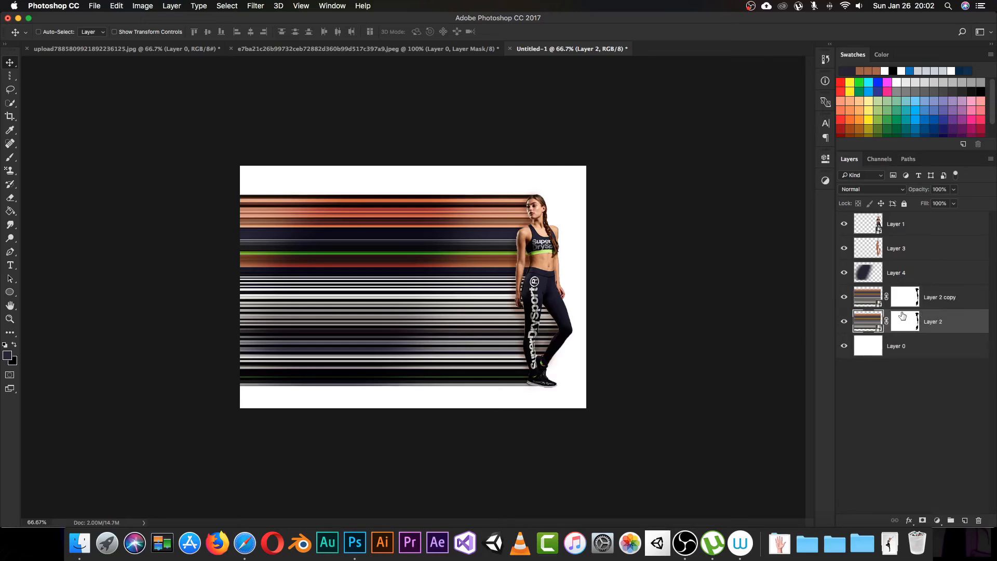
pyautogui.moveTo(905, 318); pyautogui.dragTo(981, 521)
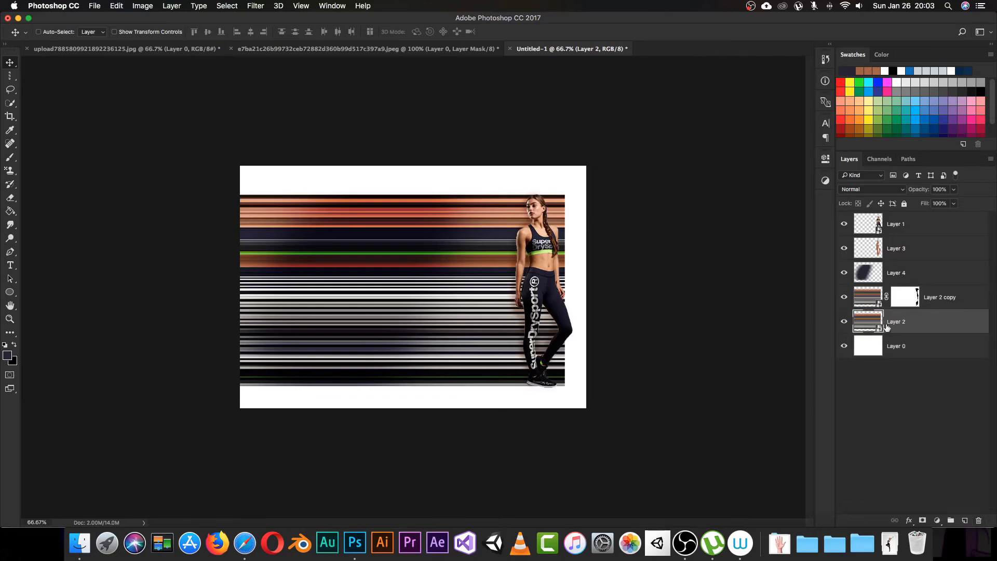
# Enlarge the unmasked stripes layer proportionally from its centre, without rotating it, until it covers the whole canvas
pyautogui.press('super+t')
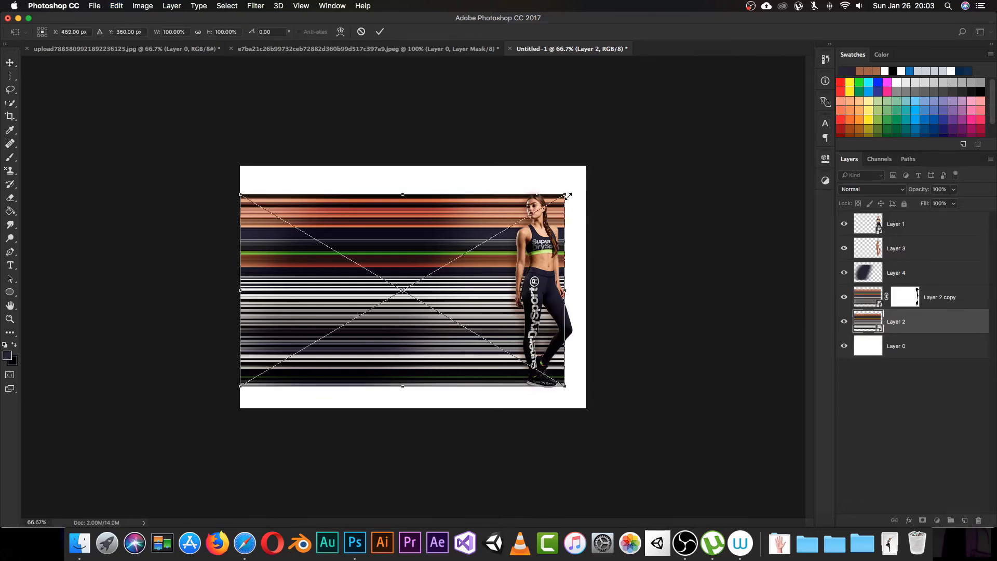
pyautogui.moveTo(568, 196); pyautogui.dragTo(578, 183)
pyautogui.press('super+z')
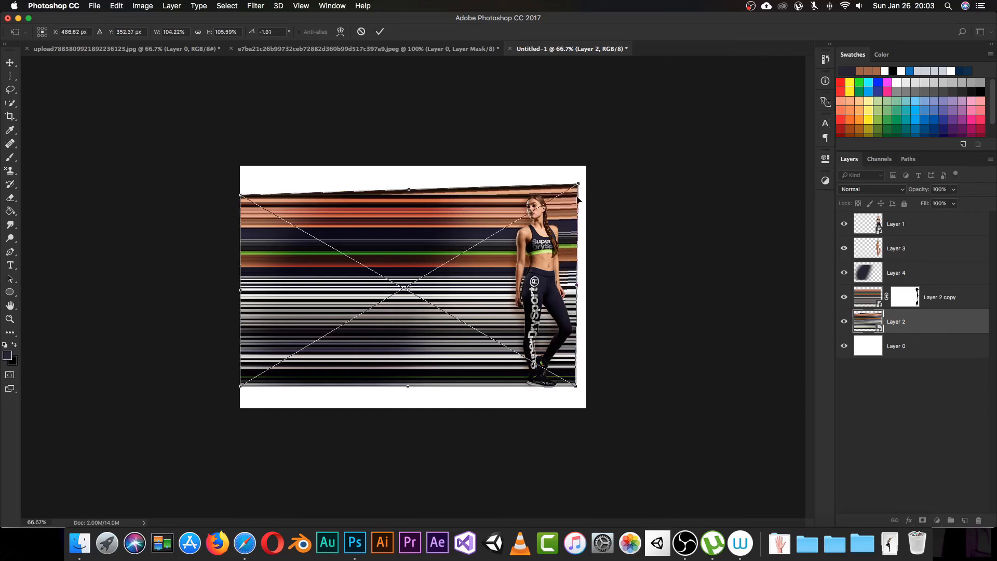
pyautogui.press('super+z')
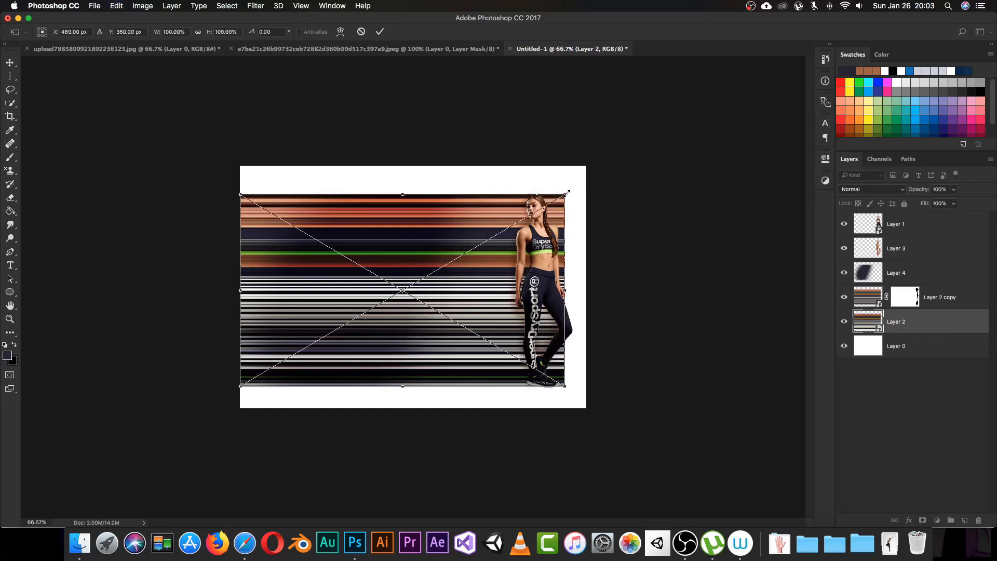
pyautogui.moveTo(568, 192); pyautogui.dragTo(622, 161)
pyautogui.press('Return')
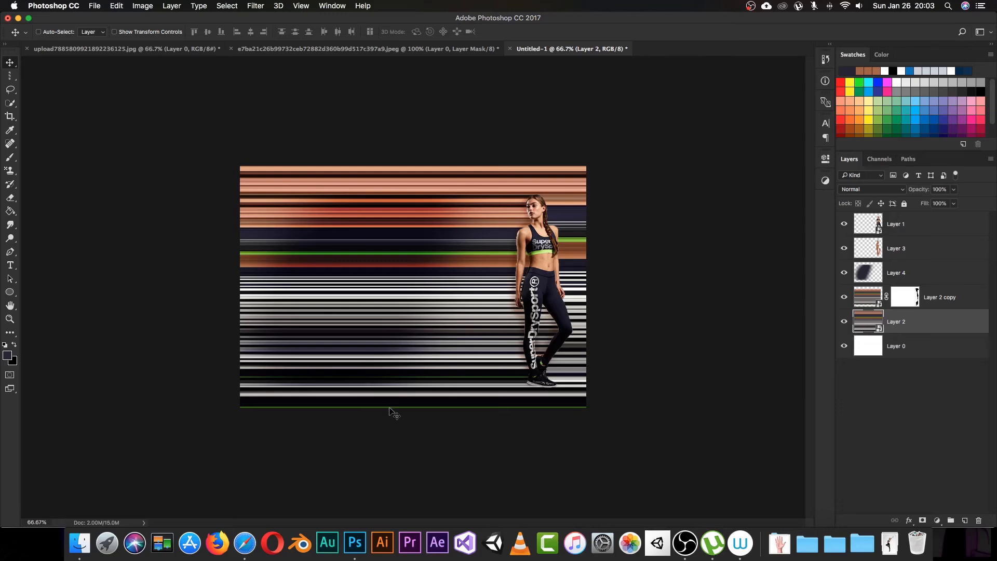
# Switch to the Gradient tool and set its starting colour stop to the dark green sampled from the lowest stripe on the canvas
pyautogui.press('g')
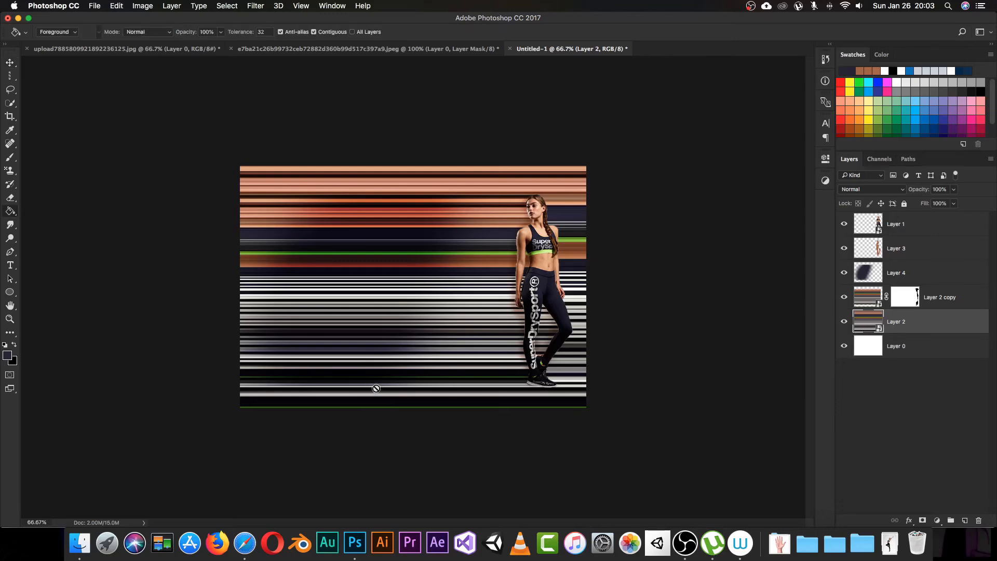
pyautogui.click(9, 211)
pyautogui.click(57, 211)
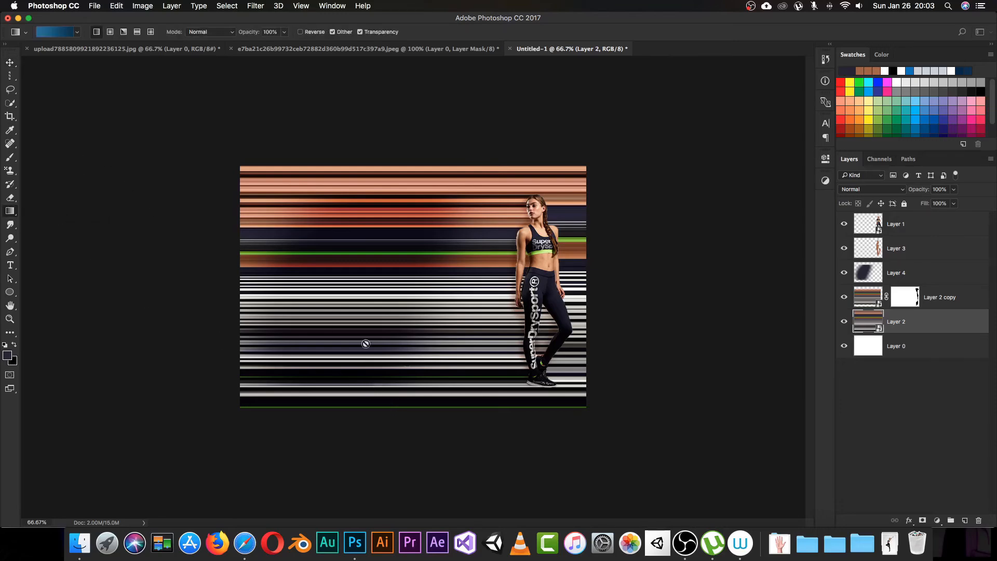
pyautogui.click(63, 34)
pyautogui.click(620, 251)
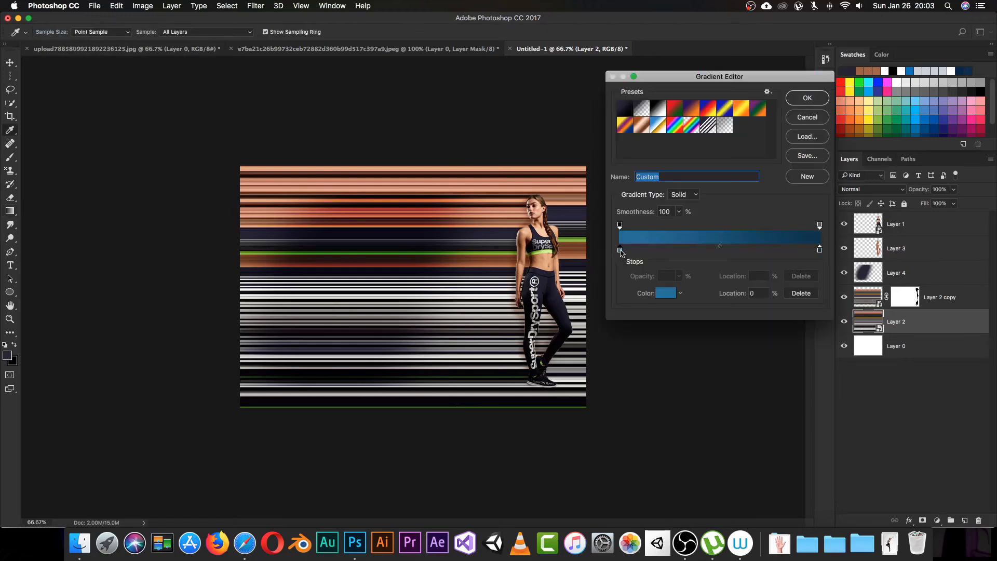
pyautogui.doubleClick(620, 251)
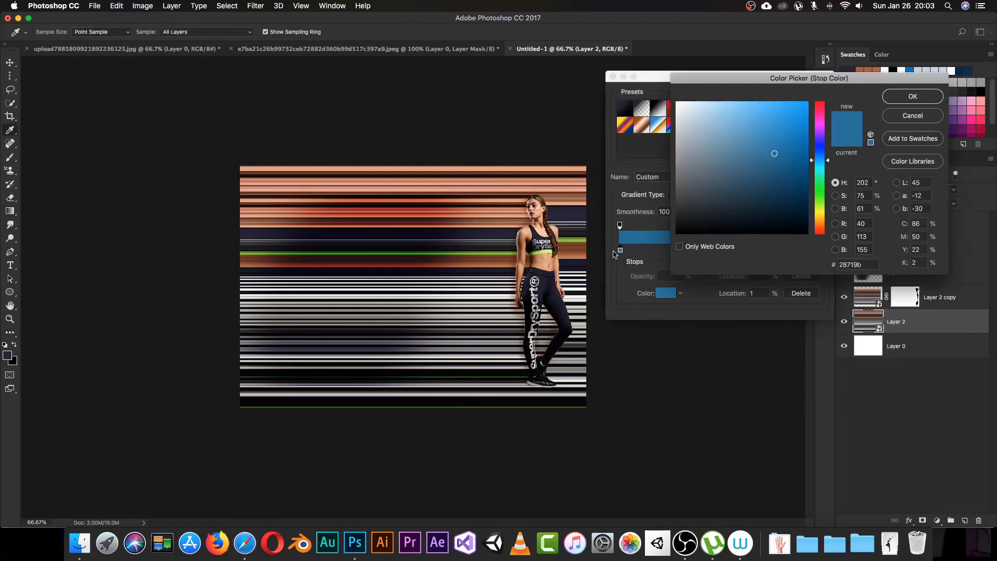
pyautogui.click(473, 405)
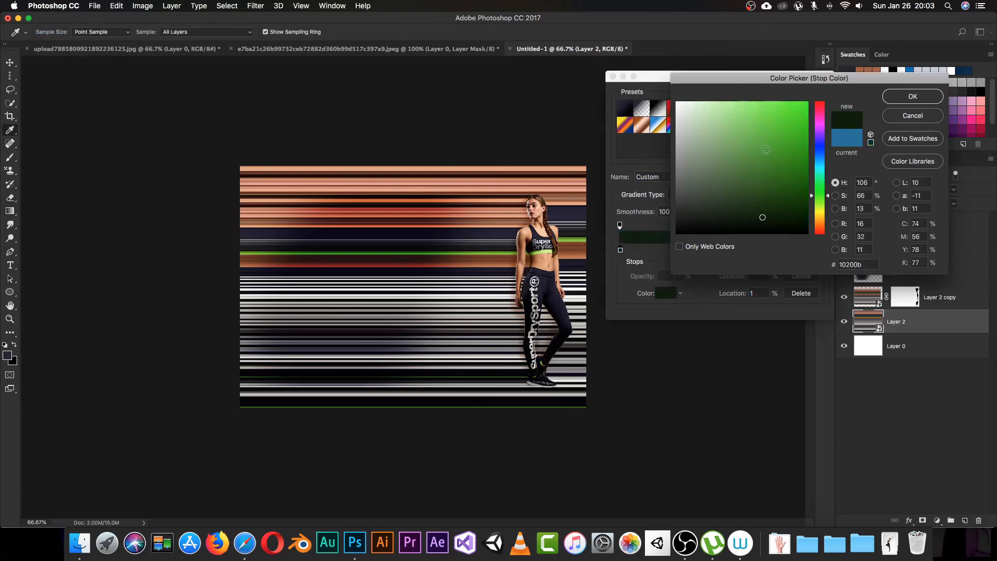
pyautogui.click(895, 98)
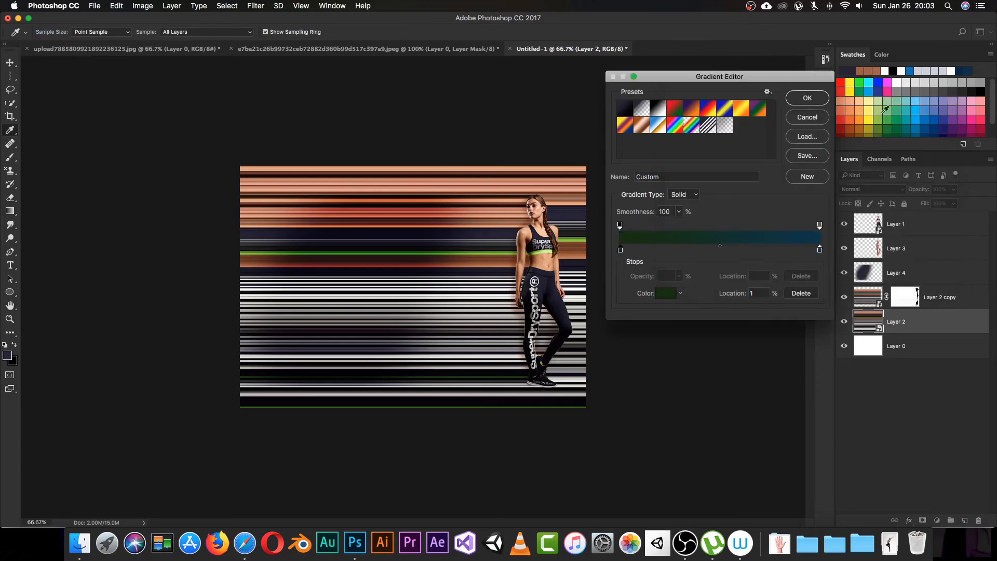
# Set the gradient's end colour stop to the peach sampled from the uppermost stripe and accept the gradient
pyautogui.click(819, 251)
pyautogui.doubleClick(821, 250)
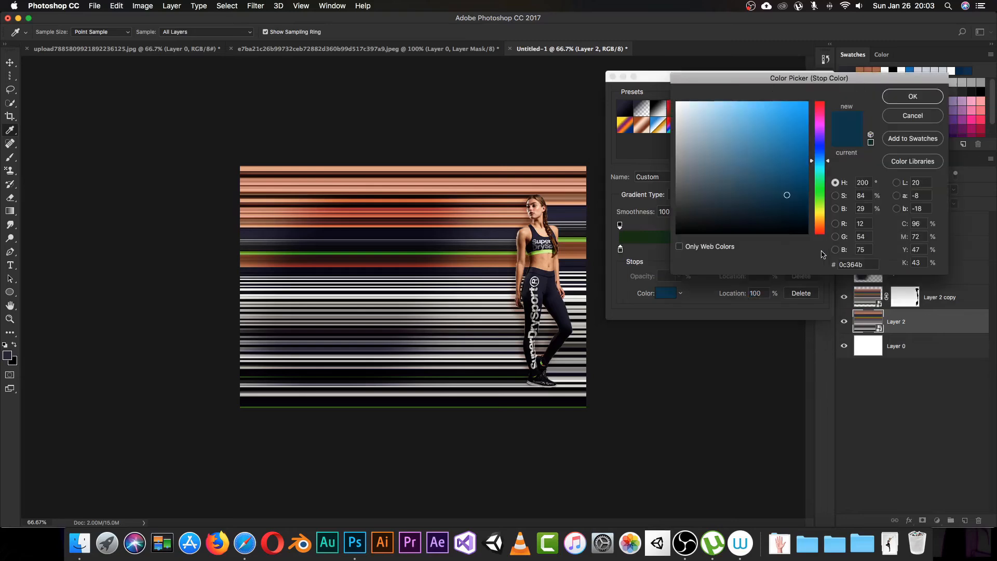
pyautogui.click(462, 166)
pyautogui.click(913, 96)
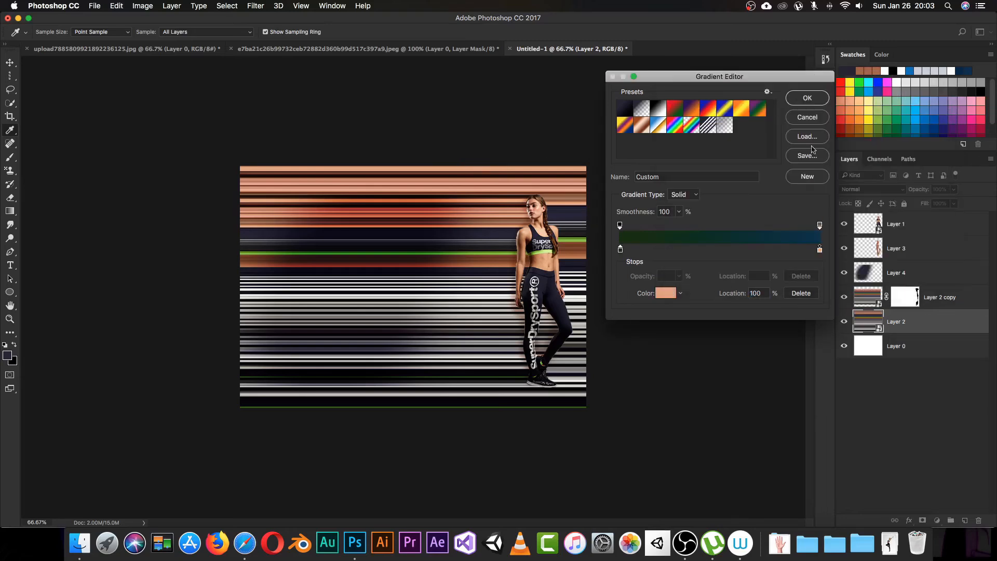
pyautogui.click(817, 100)
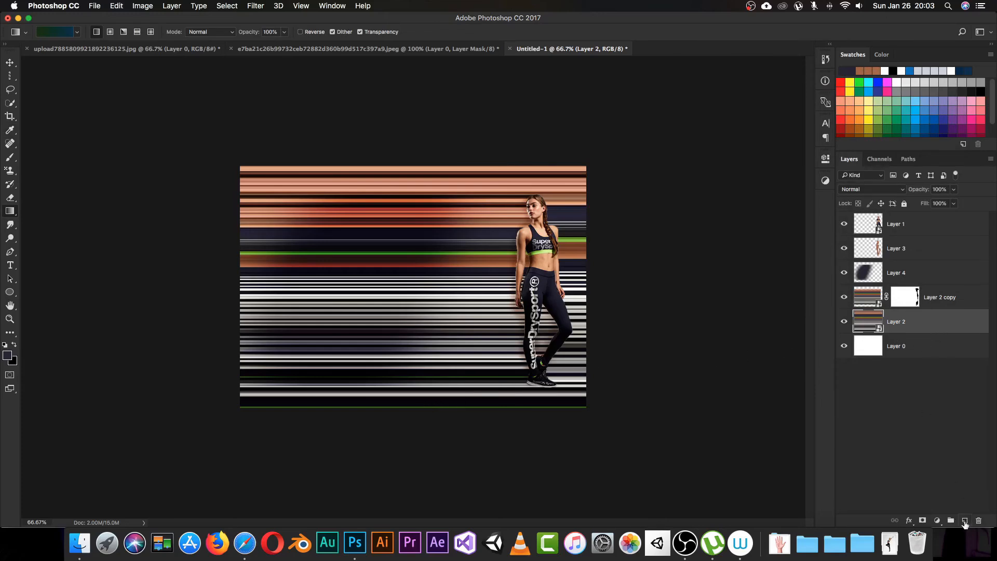
# Add a new layer above the enlarged stripes layer and fill it with the green-to-blue gradient running vertically from the canvas's lower edge upwards
pyautogui.click(962, 519)
pyautogui.moveTo(414, 421); pyautogui.dragTo(419, 174)
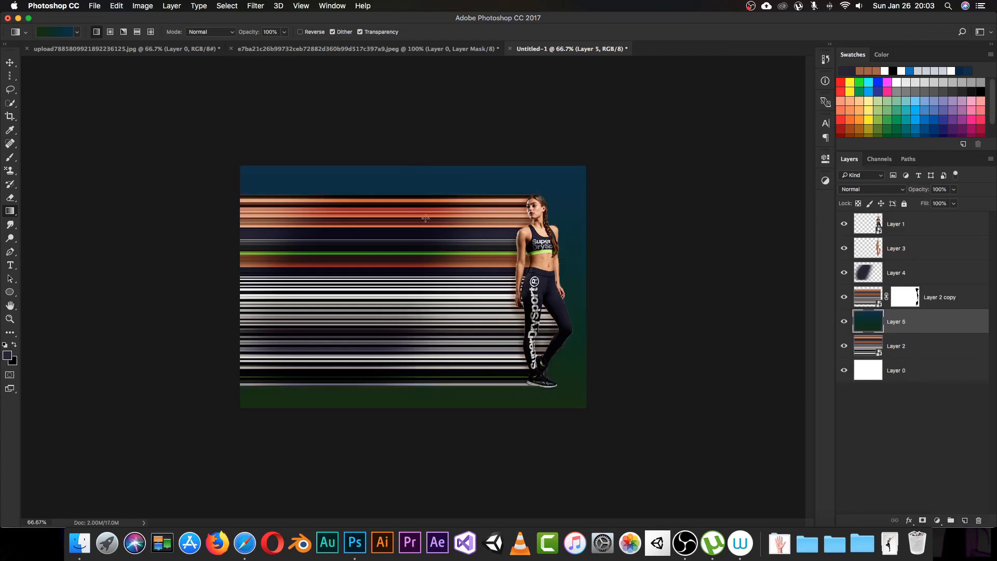
# Try the Dissolve, Multiply, Lighten, Overlay, Hard Light and Hard Mix blend modes on the gradient layer
pyautogui.click(865, 193)
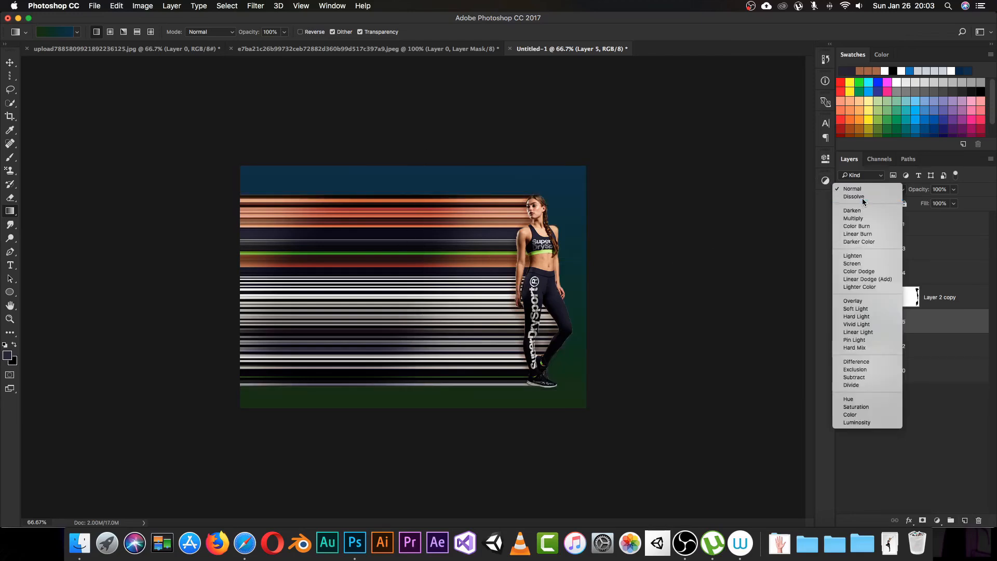
pyautogui.click(864, 201)
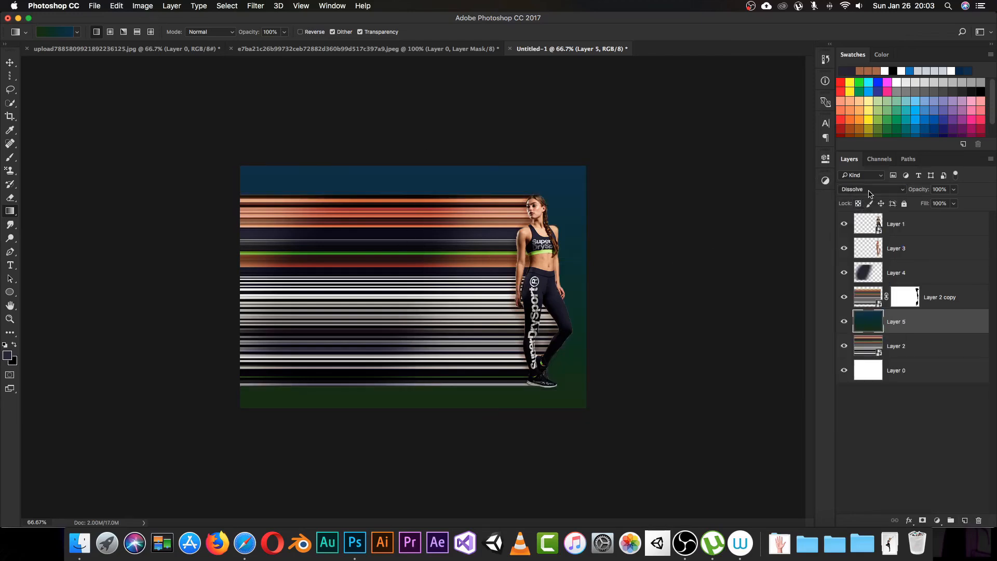
pyautogui.click(871, 194)
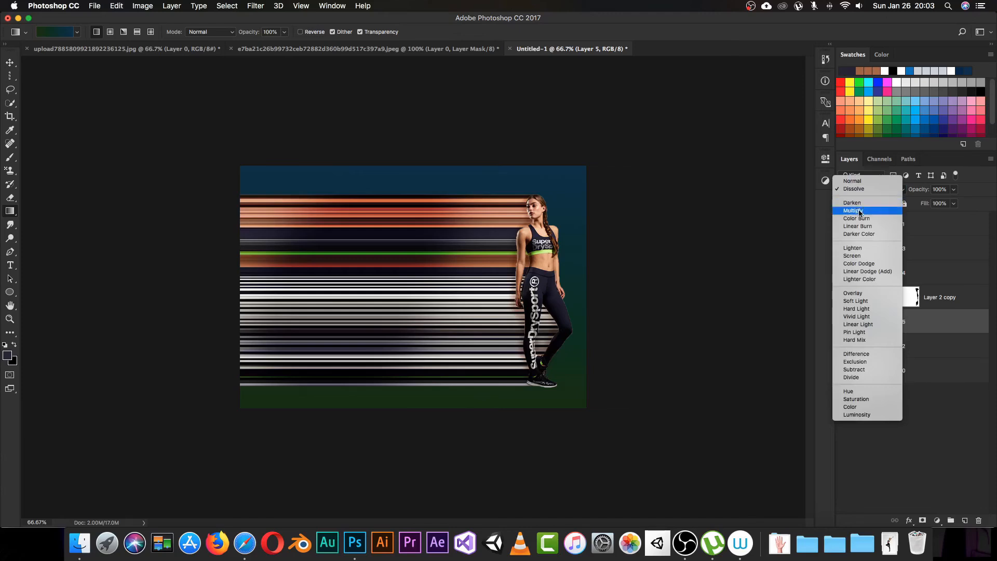
pyautogui.click(859, 217)
pyautogui.click(867, 193)
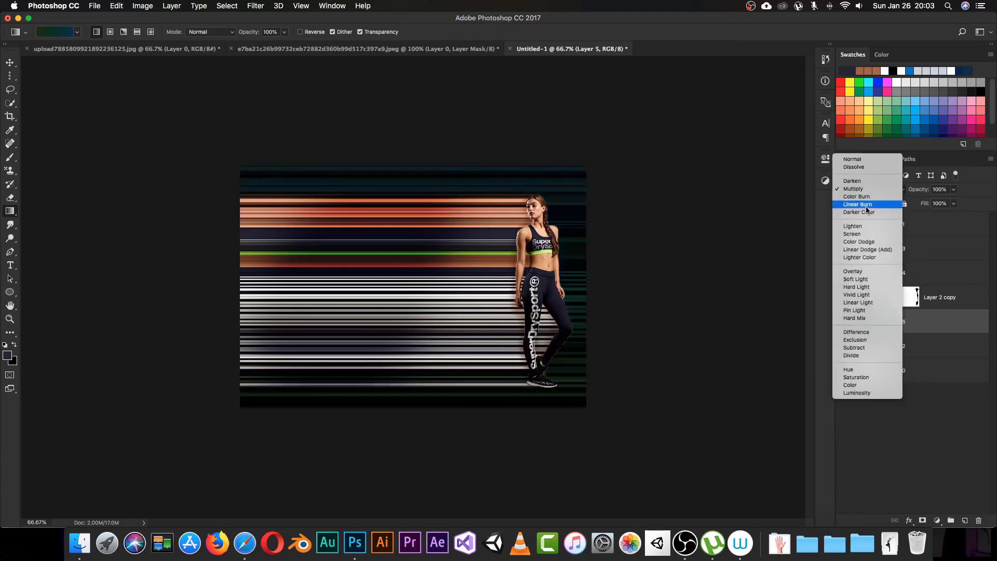
pyautogui.click(854, 220)
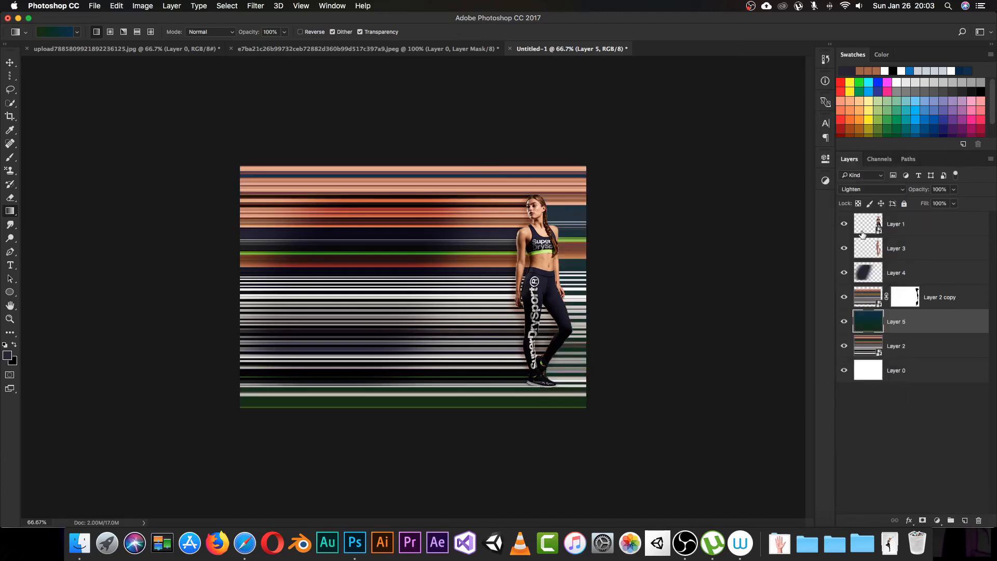
pyautogui.click(876, 190)
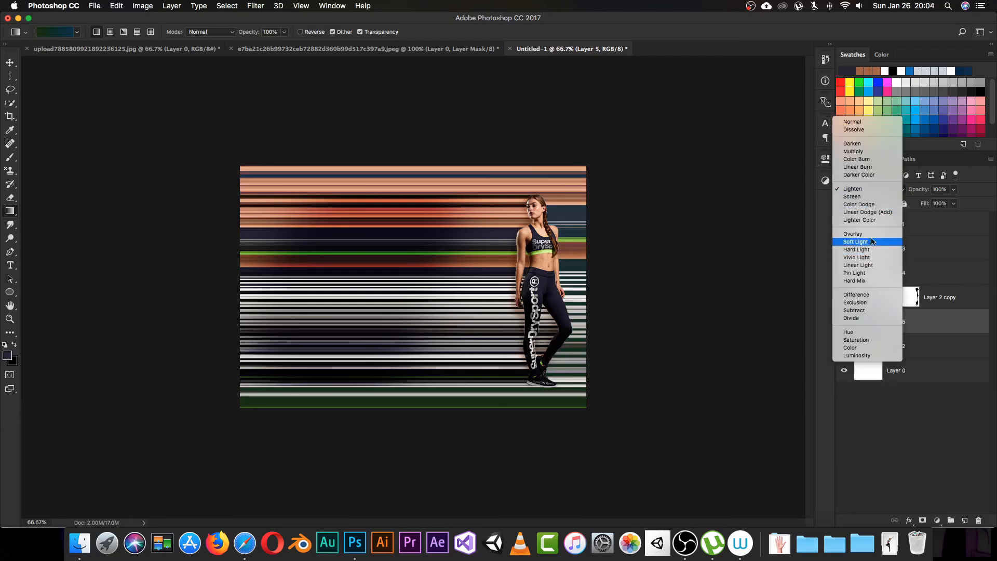
pyautogui.click(869, 242)
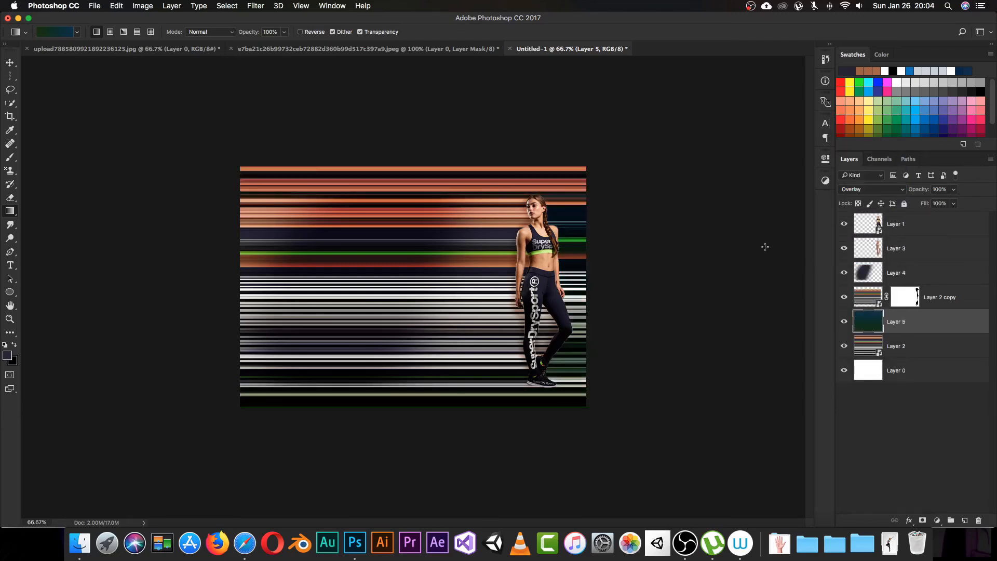
pyautogui.click(863, 190)
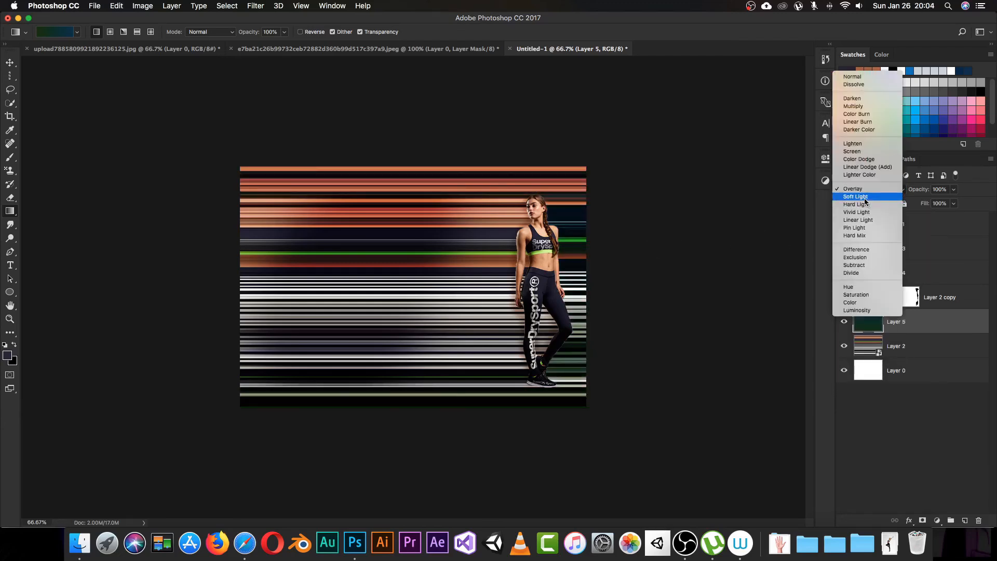
pyautogui.click(867, 205)
pyautogui.click(872, 188)
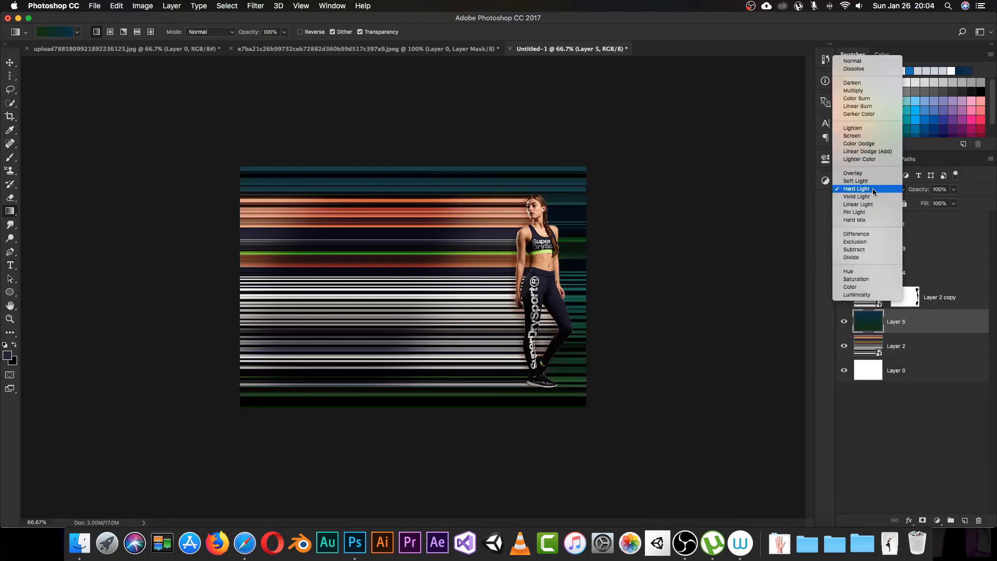
pyautogui.click(871, 220)
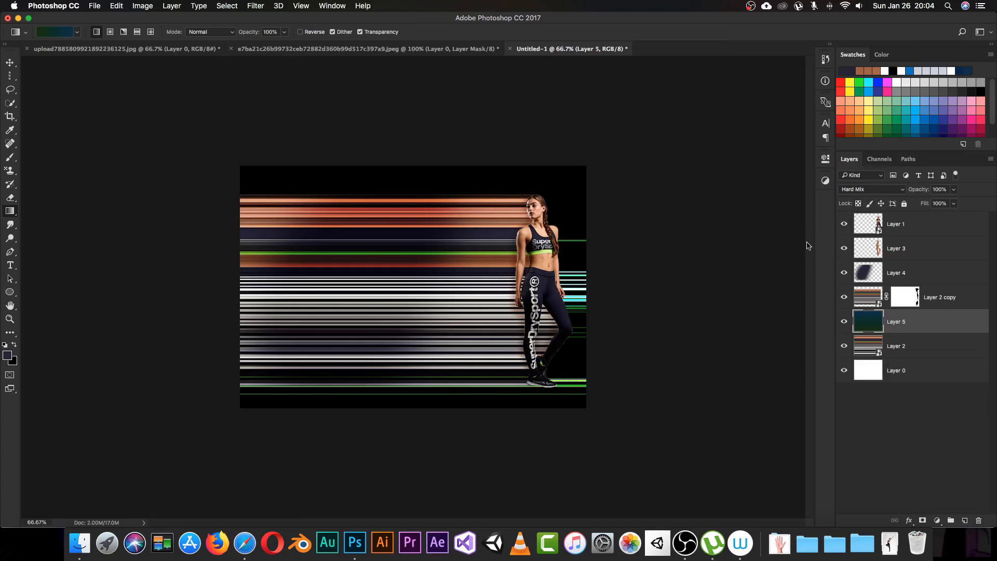
# Set the gradient layer's blend mode to Difference and select the enlarged stripes layer beneath it
pyautogui.click(862, 190)
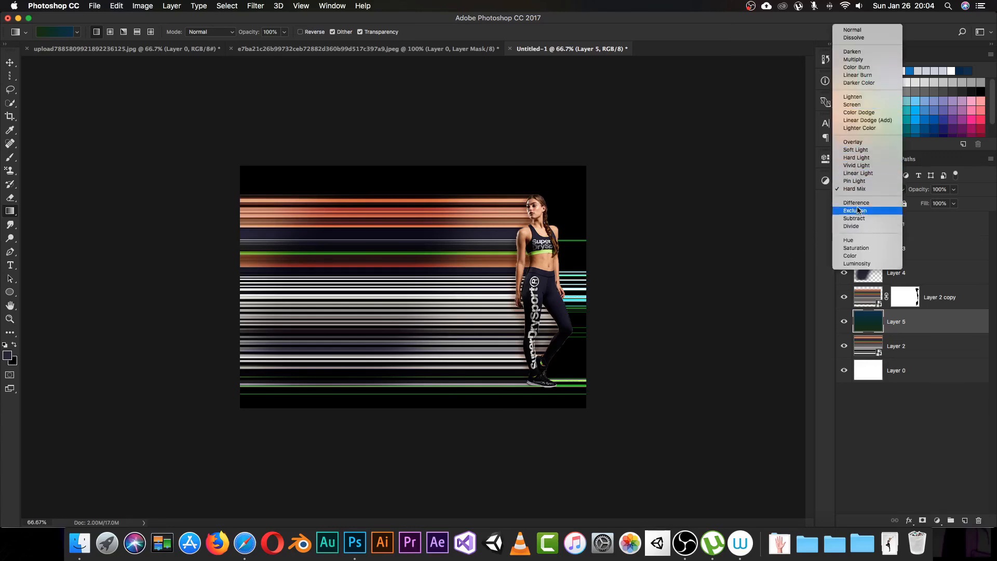
pyautogui.click(856, 203)
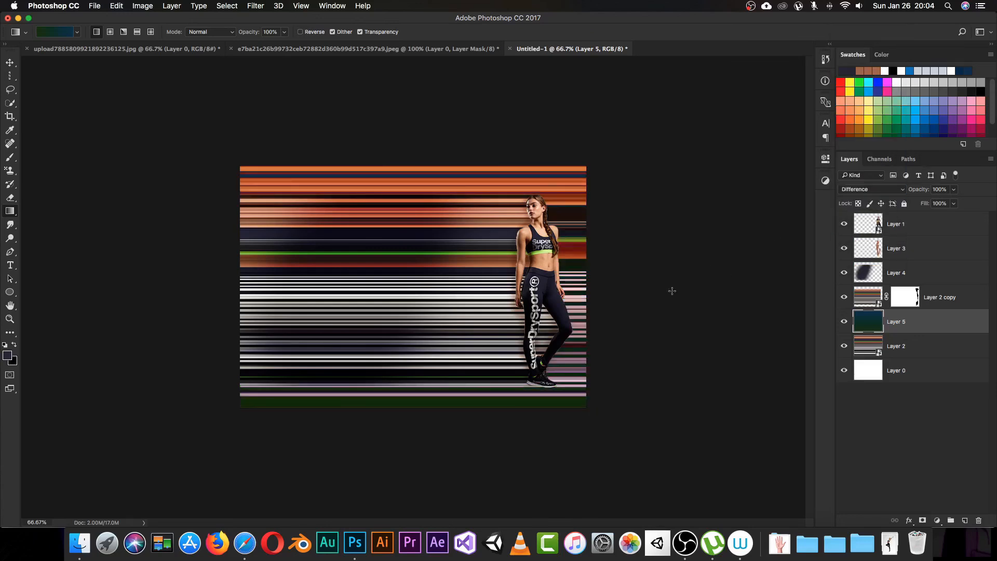
pyautogui.click(912, 349)
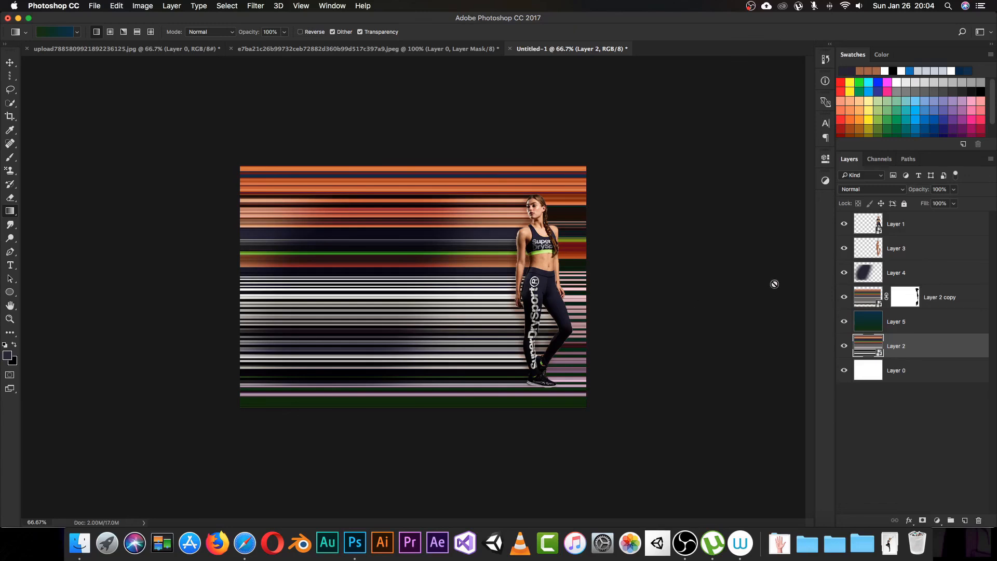